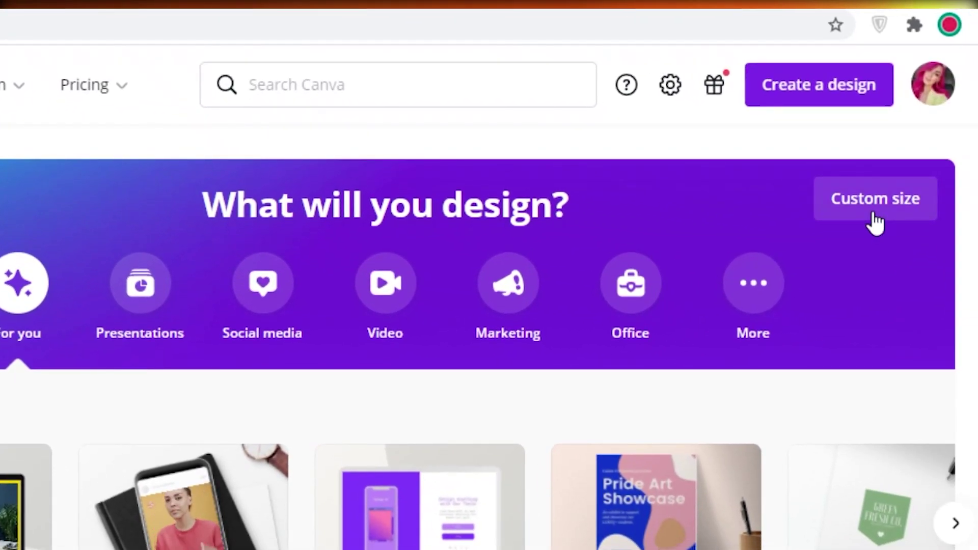
Start a custom-size design, enter 11 by 8, and switch the measurement unit to inches
click(875, 222)
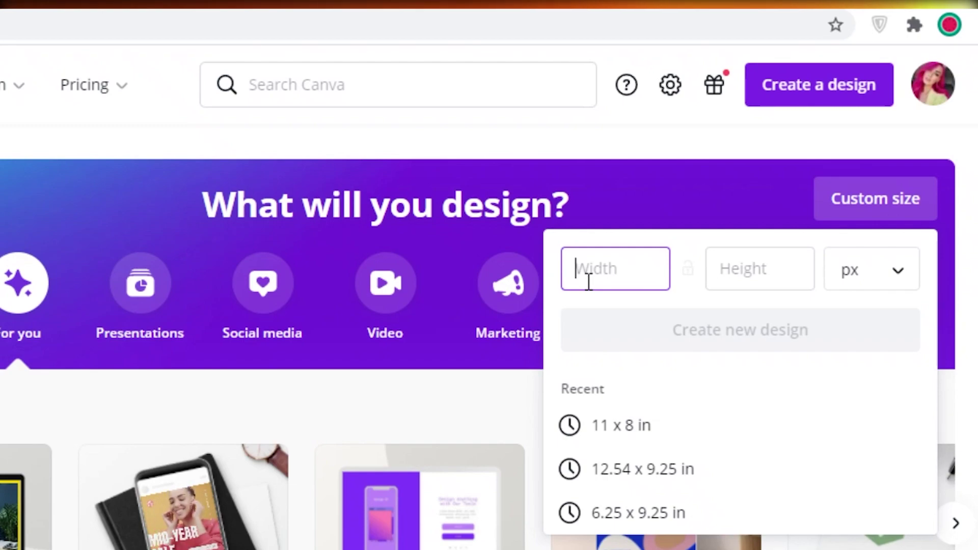
text(11)
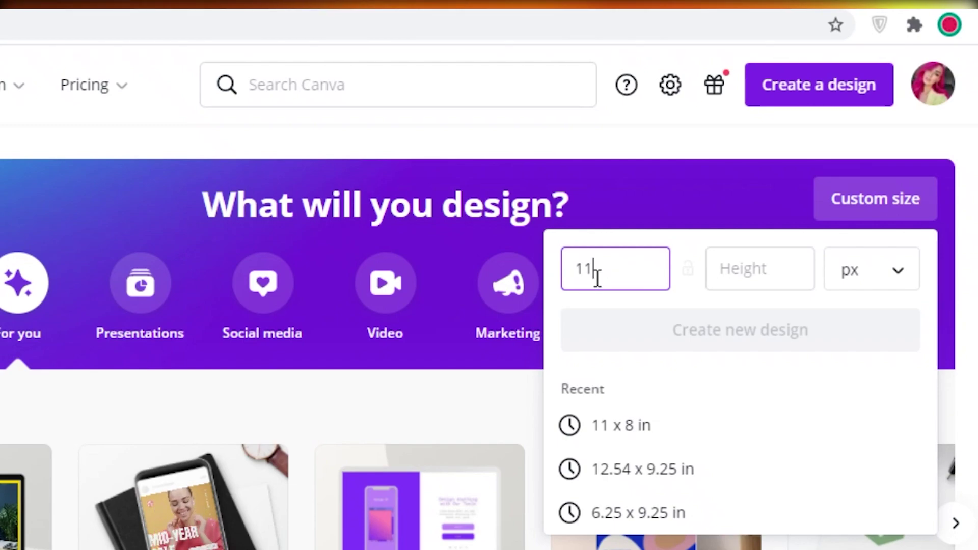
click(774, 264)
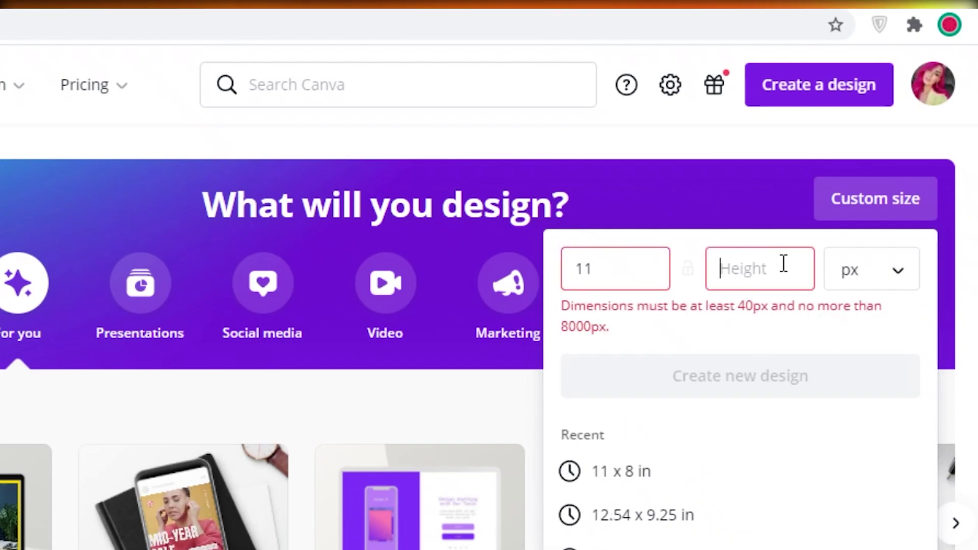
text(8)
click(882, 282)
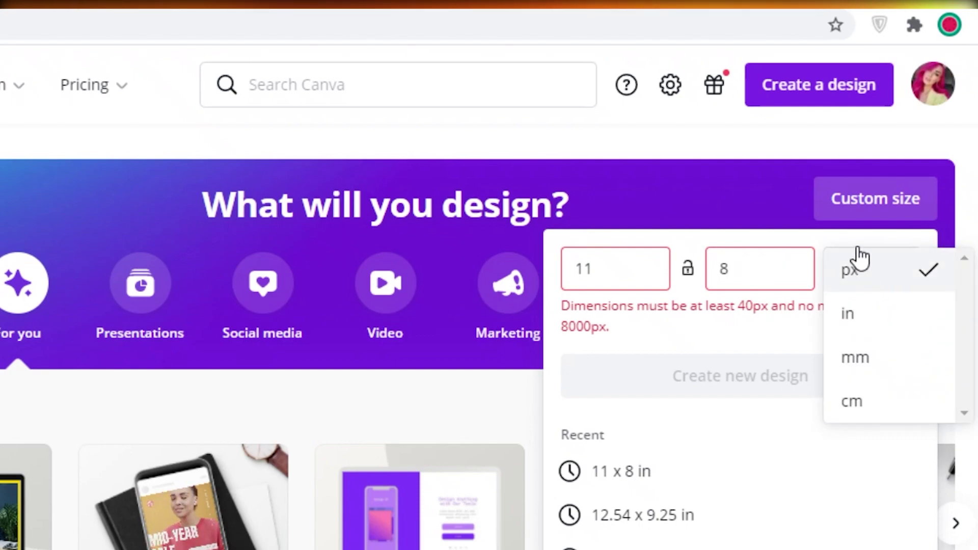
click(869, 321)
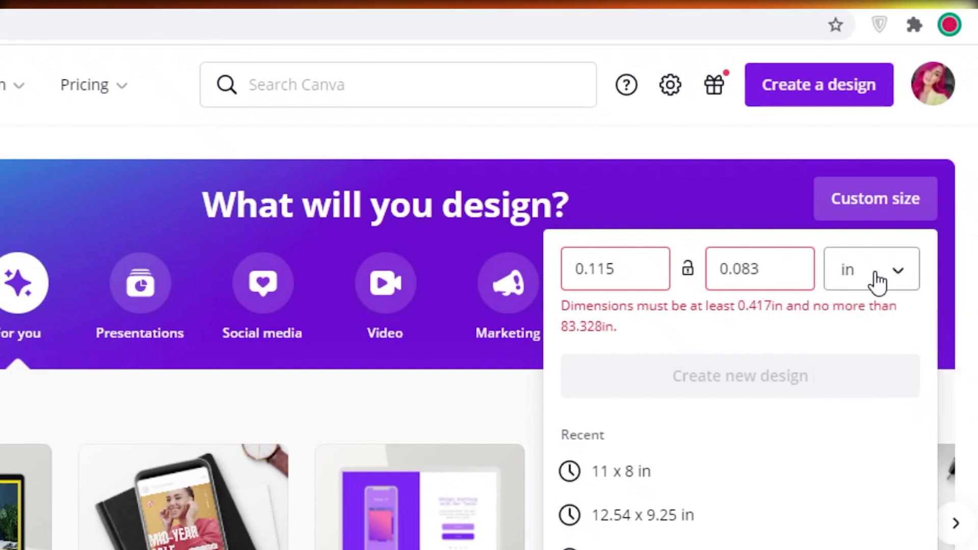
click(827, 279)
Set the custom size to 11 in wide by 8.5 in high and create the blank design
click(634, 270)
double_click(632, 268)
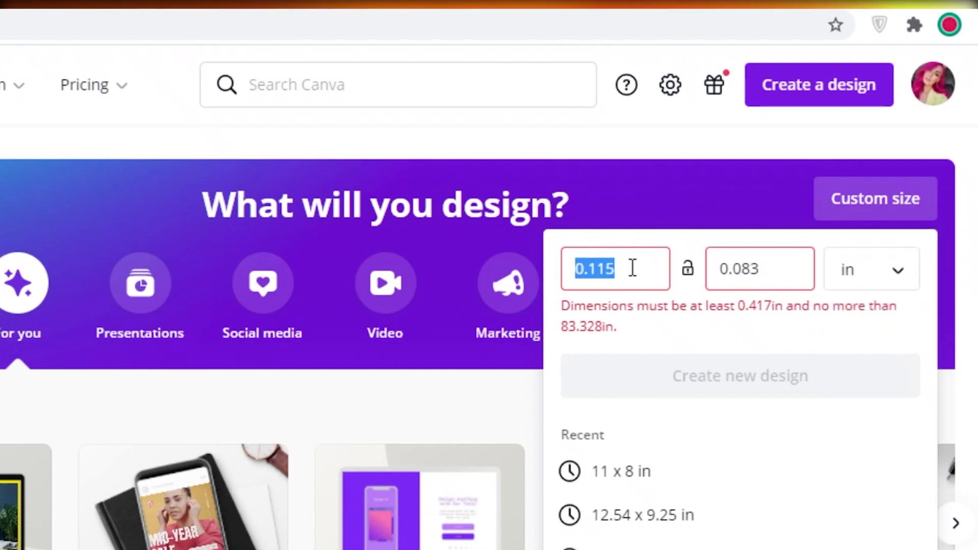
text(11)
click(739, 275)
double_click(739, 275)
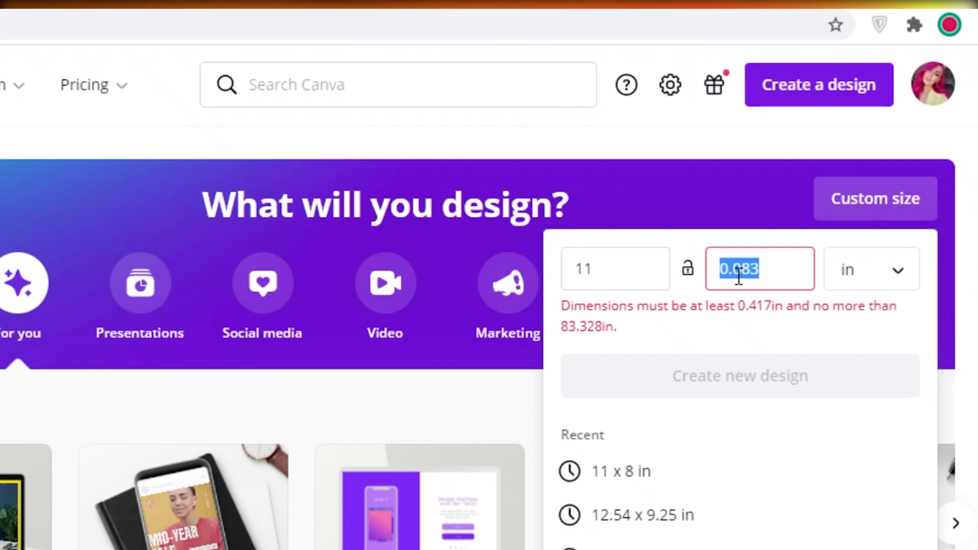
text(8.5)
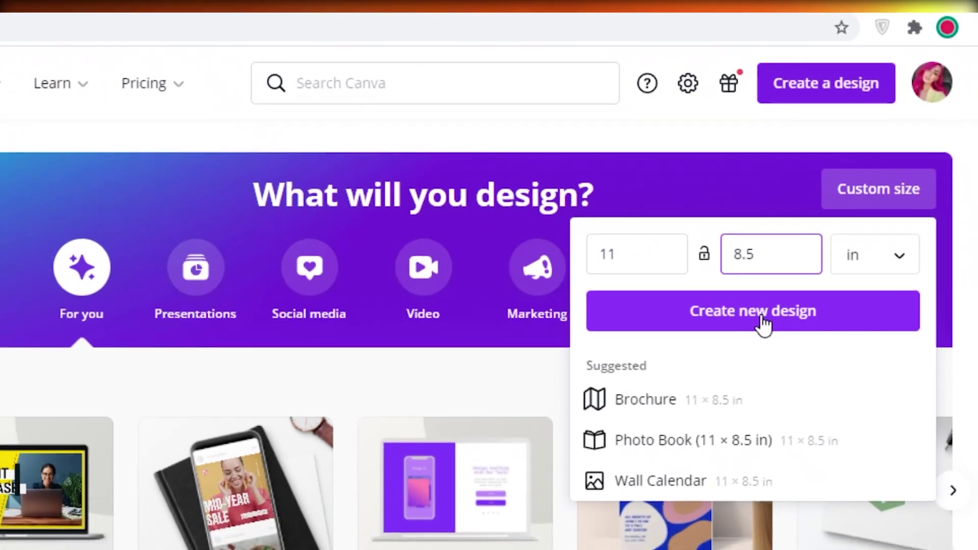
click(762, 320)
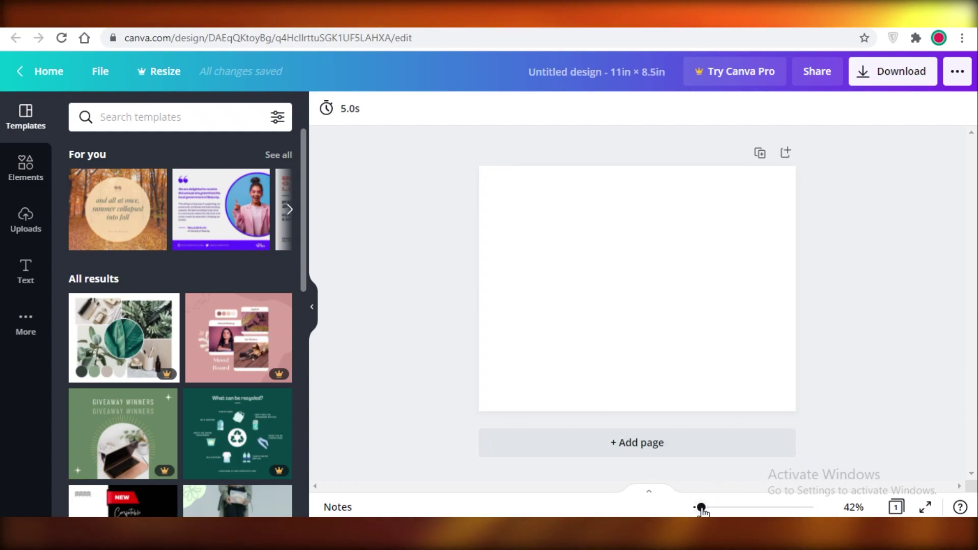
Add a plain square from the Lines & Shapes elements to the blank page
drag(702, 508, 704, 507)
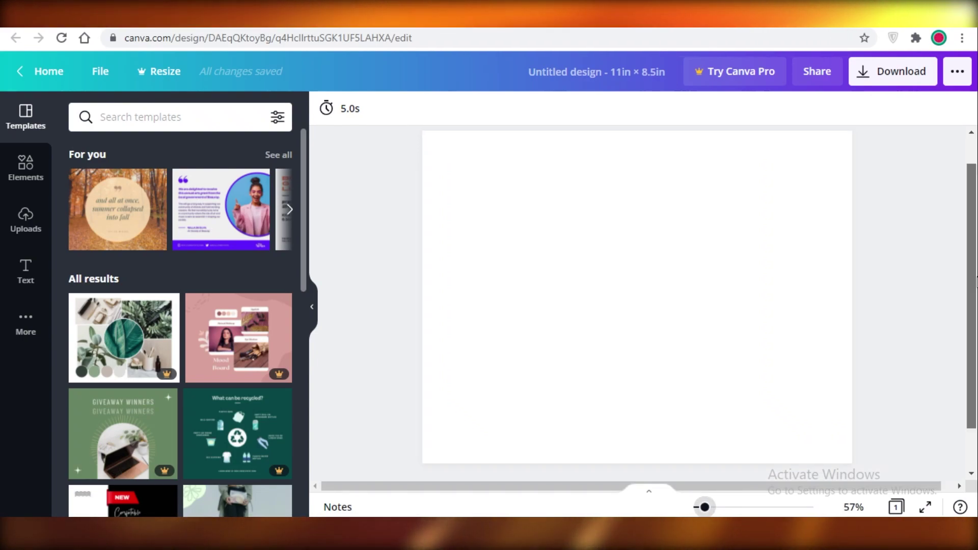
drag(977, 282, 975, 278)
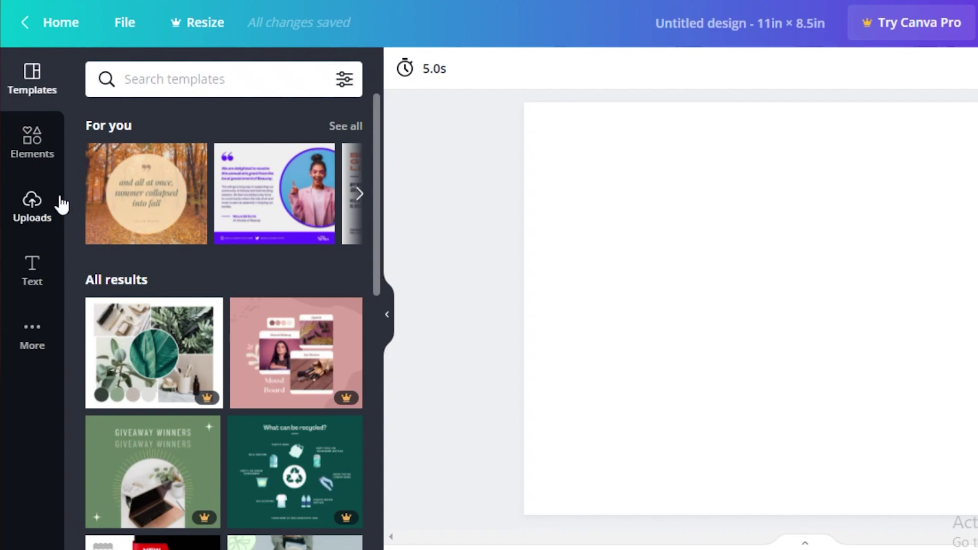
click(38, 159)
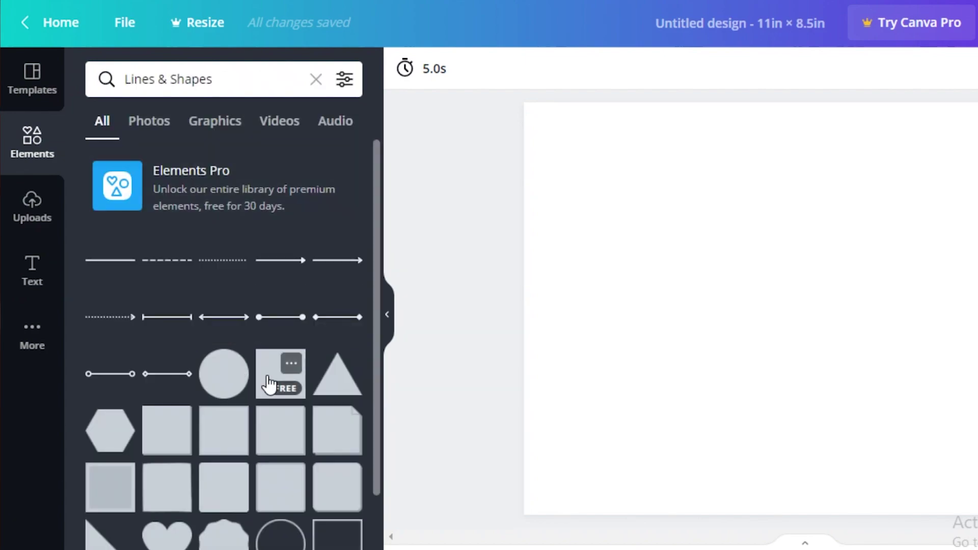
drag(270, 377, 681, 260)
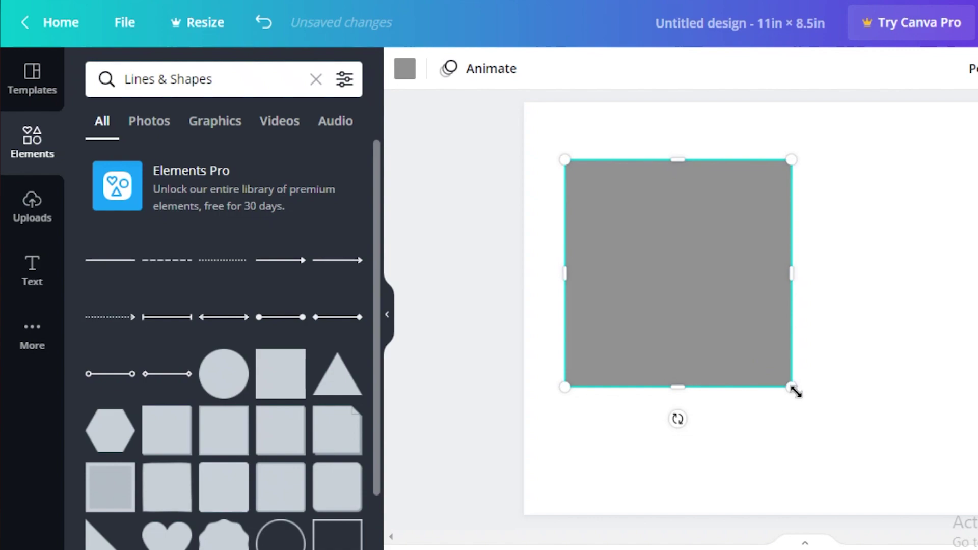
Shrink the square to a small sticker size and place it in the upper-left corner of the page margins
drag(795, 392, 597, 168)
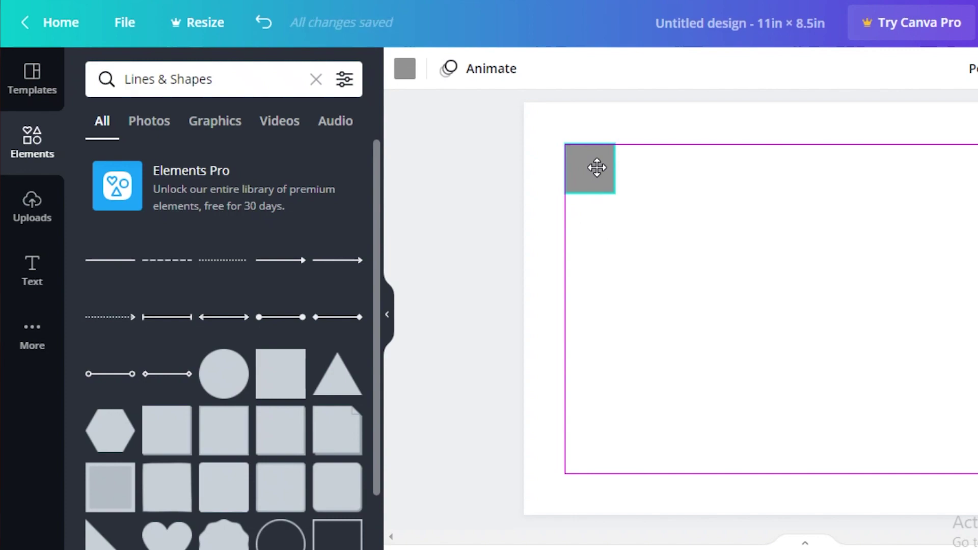
drag(601, 176, 599, 196)
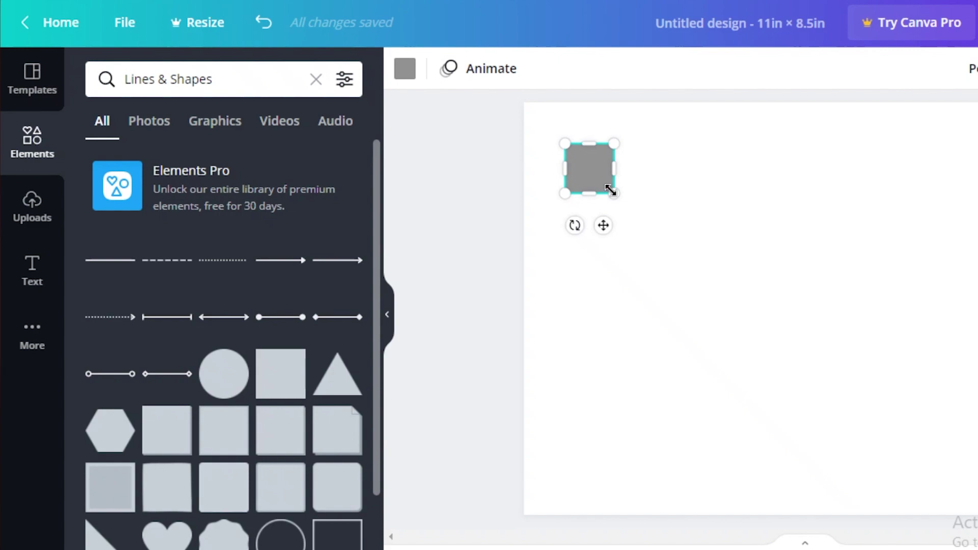
drag(610, 191, 605, 186)
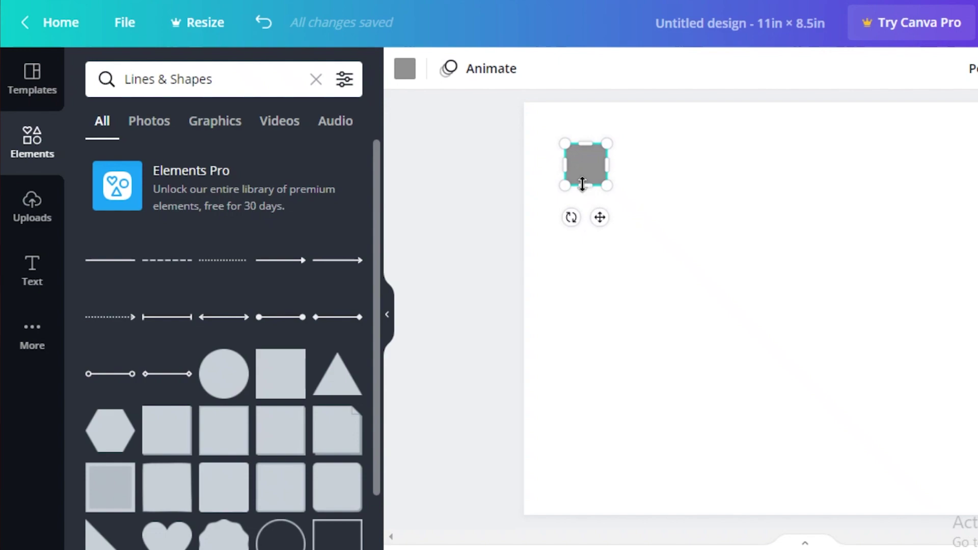
Rename the design as "005 How to Create Planner Stickers to Sell on Amazon KDP & Etsy! (for free)"
text(005 How to Create Planner Stickers to Sell on Amazon KDP & Etsy! (for free))
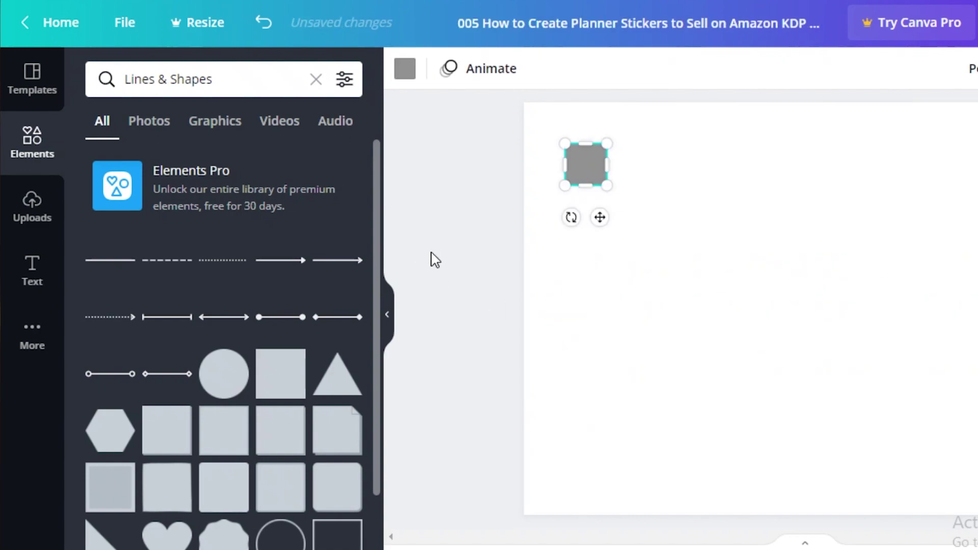
Duplicate the small square repeatedly and line up the copies in a row along the page's top margin
key(ctrl+d)
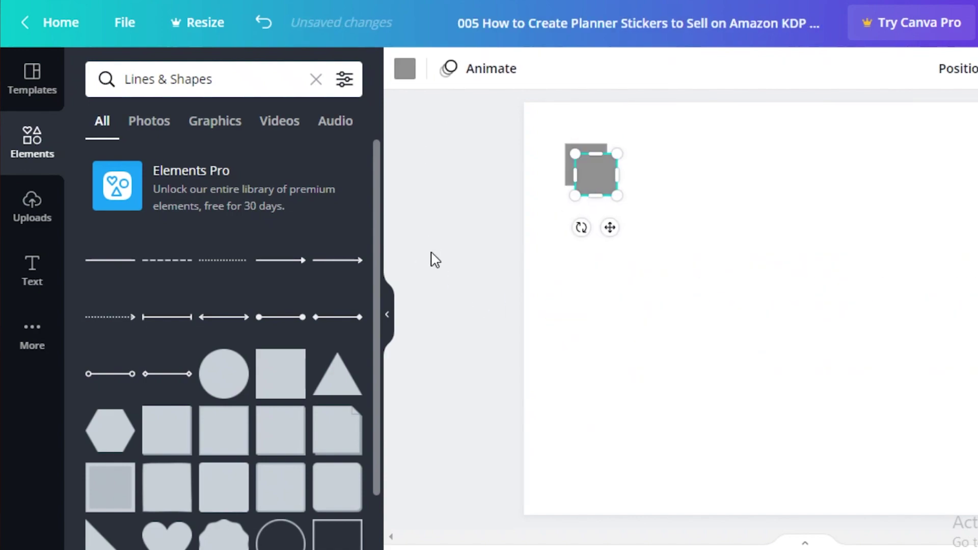
drag(613, 228, 823, 212)
key(ctrl+d)
key(ctrl+d)
key(ctrl+d)
key(ctrl+d)
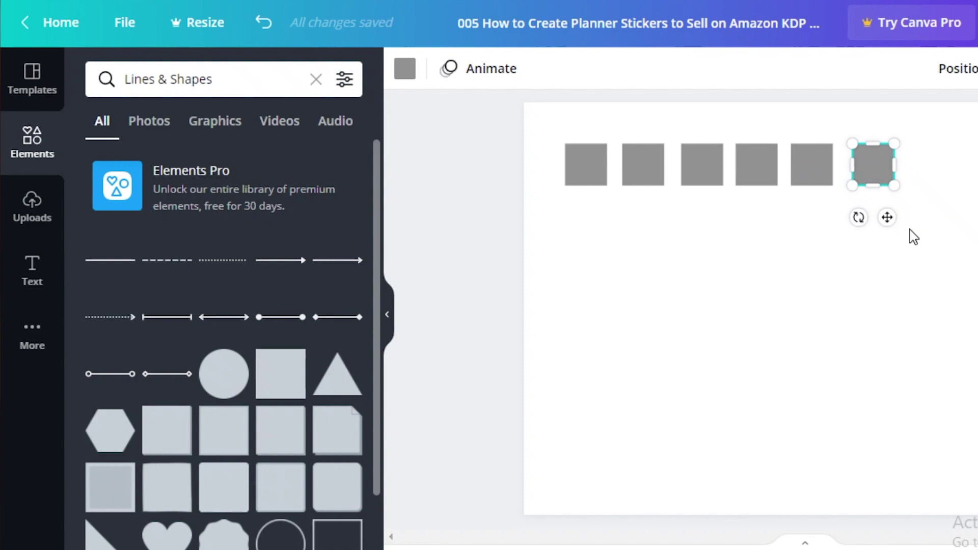
drag(888, 218, 889, 219)
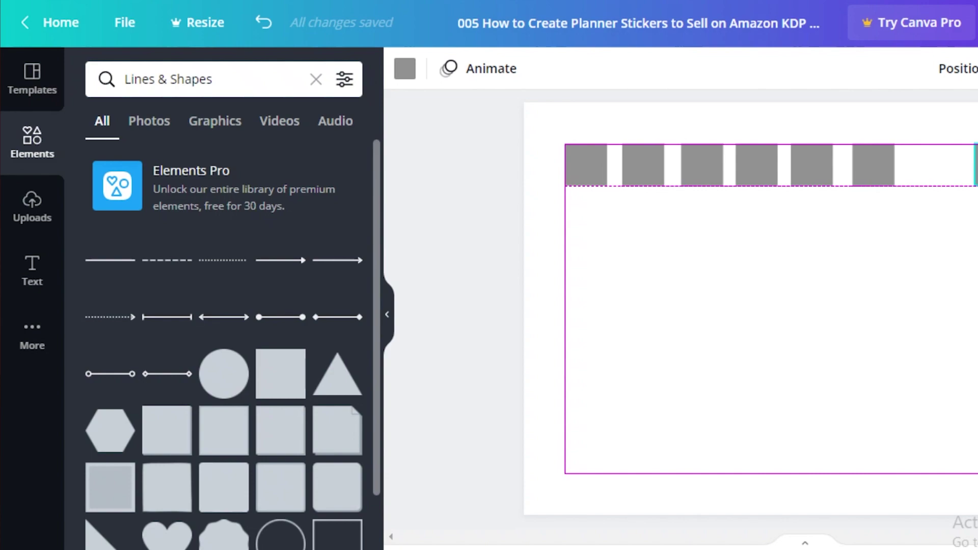
Spread the third to sixth squares farther to the right to widen the gaps along the row
drag(889, 219, 933, 217)
click(825, 182)
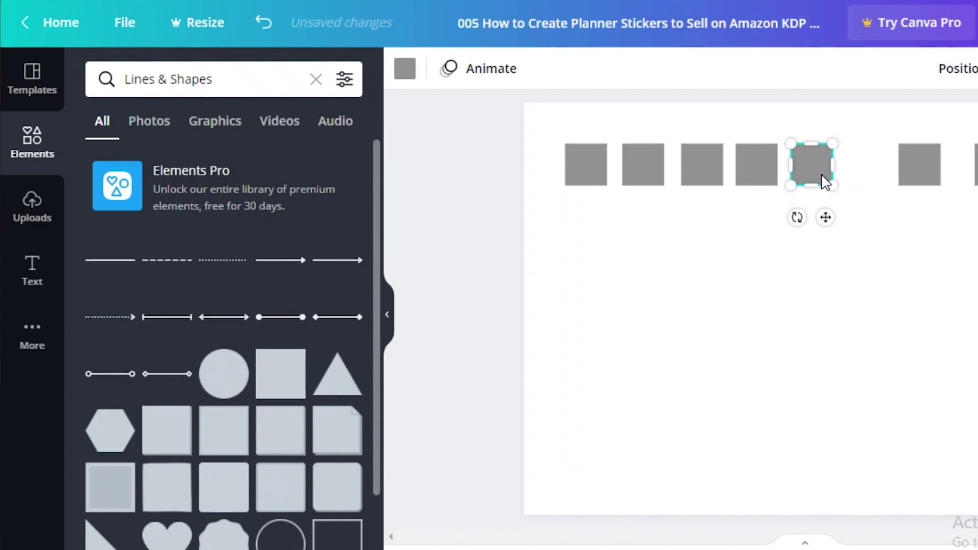
drag(829, 217, 852, 217)
click(756, 164)
drag(769, 215, 801, 216)
click(706, 183)
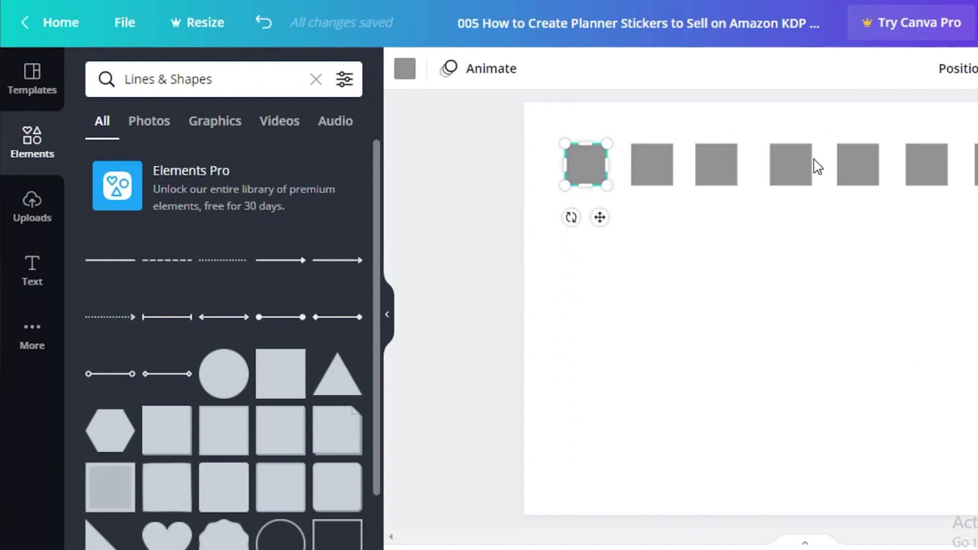
Fine-tune the positions of the second and third squares to even out their gaps in the row
click(663, 177)
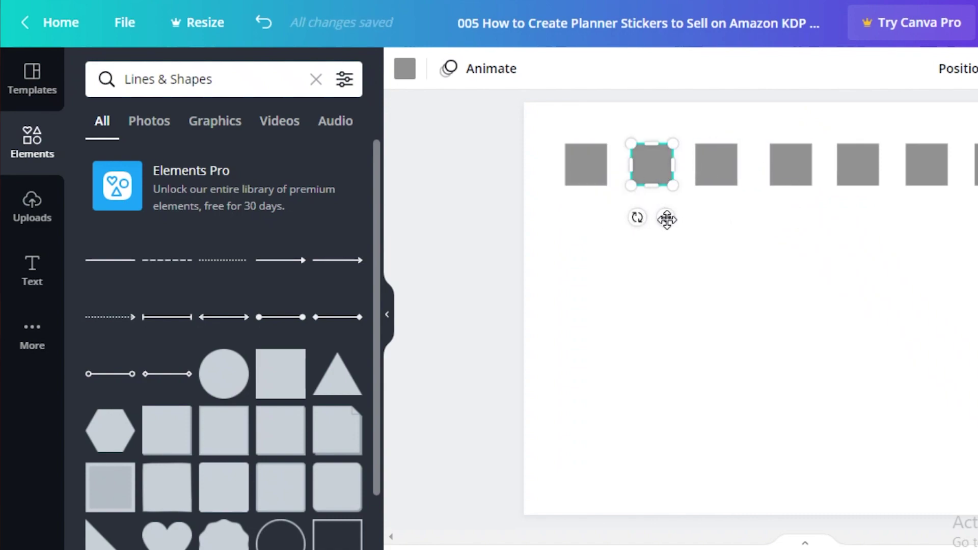
mouse_move(667, 219)
mouse_down()
mouse_move(660, 222)
mouse_move(673, 221)
mouse_up()
click(710, 180)
drag(731, 215, 734, 218)
click(714, 260)
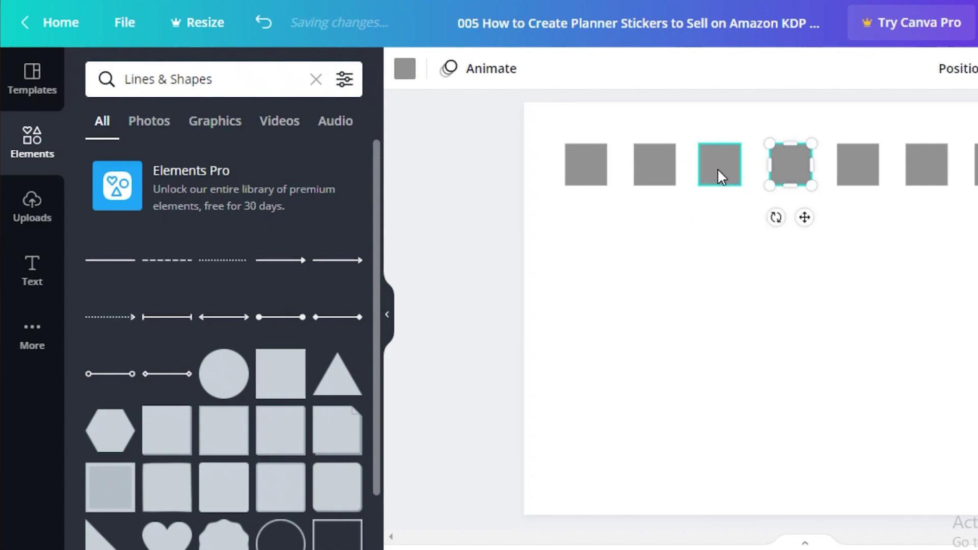
click(730, 273)
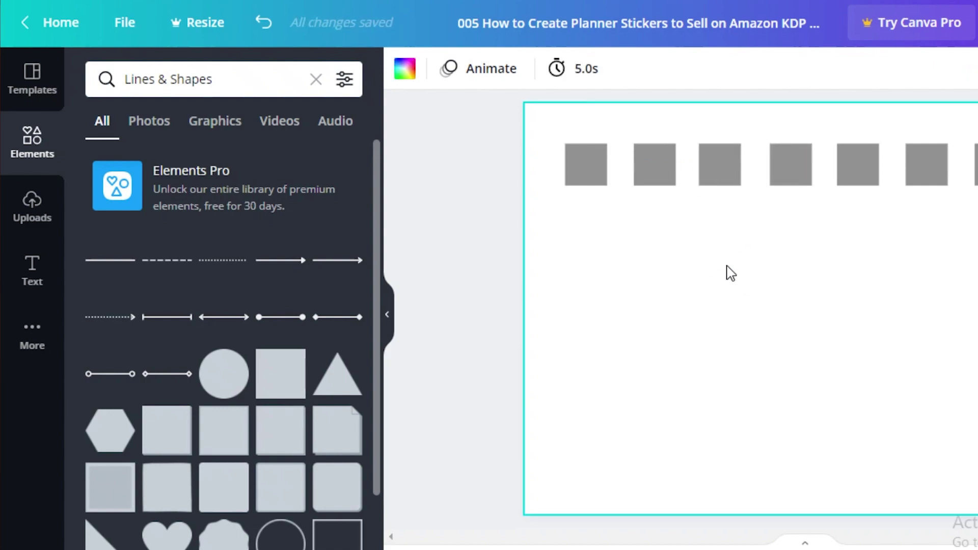
click(714, 178)
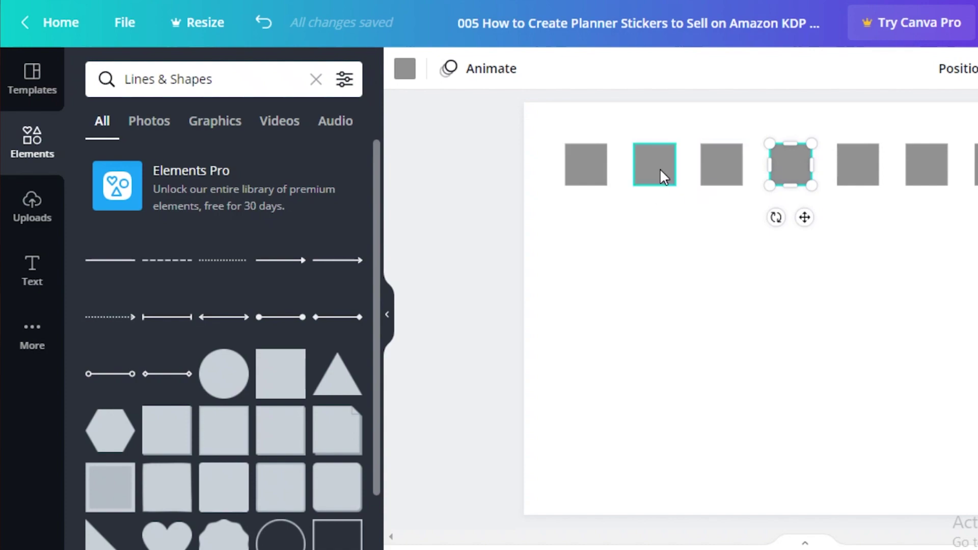
Duplicate the second square, keep one in the row, and turn the other into a narrow dark blue spacer below it
drag(655, 168, 638, 170)
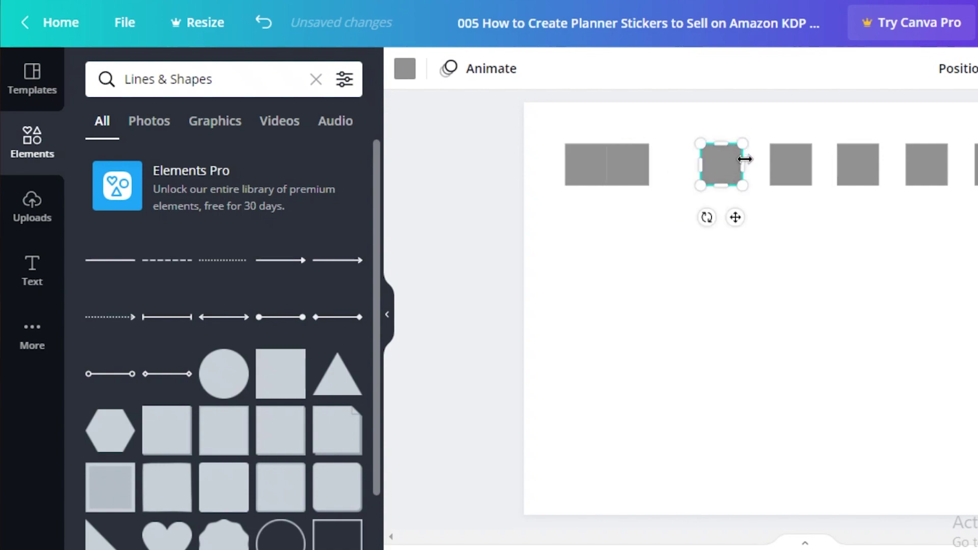
drag(643, 174, 644, 257)
key(ctrl+d)
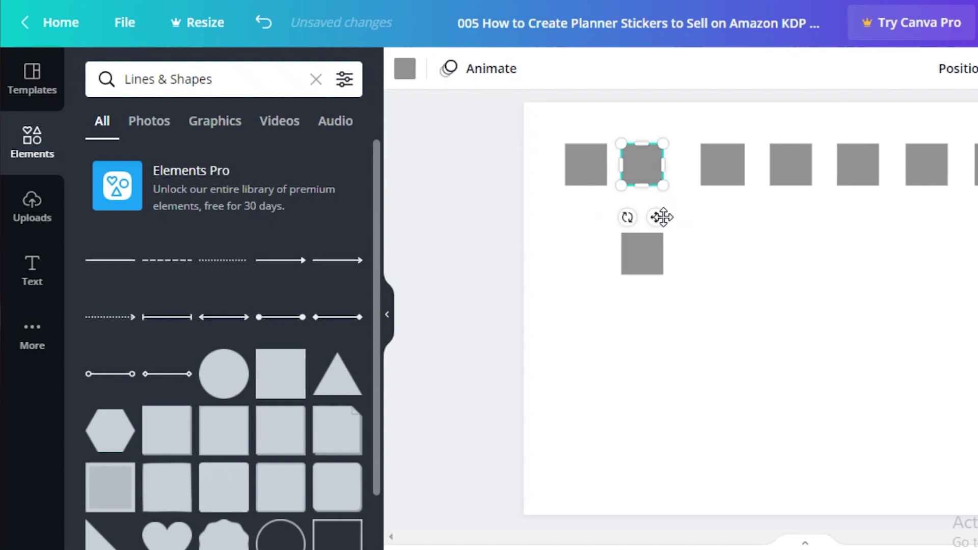
drag(663, 217, 667, 218)
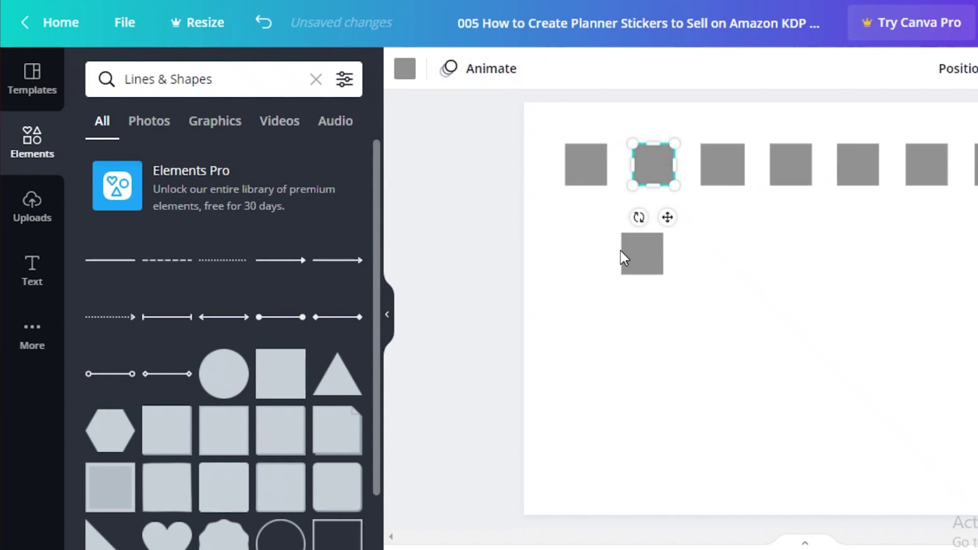
click(408, 69)
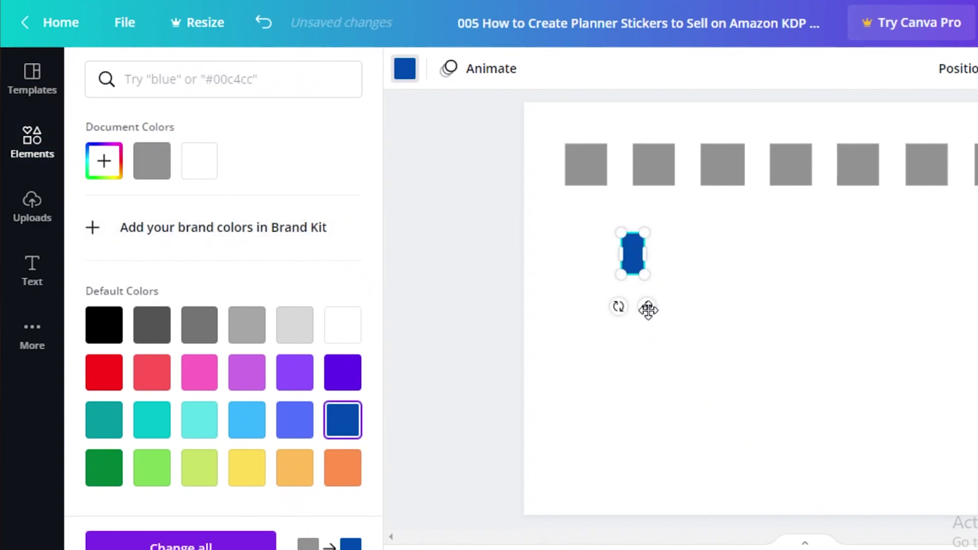
Fit the blue spacer into successive gaps along the top row and nudge the squares so each gap matches its width
drag(651, 267, 652, 225)
click(652, 224)
drag(613, 170, 662, 173)
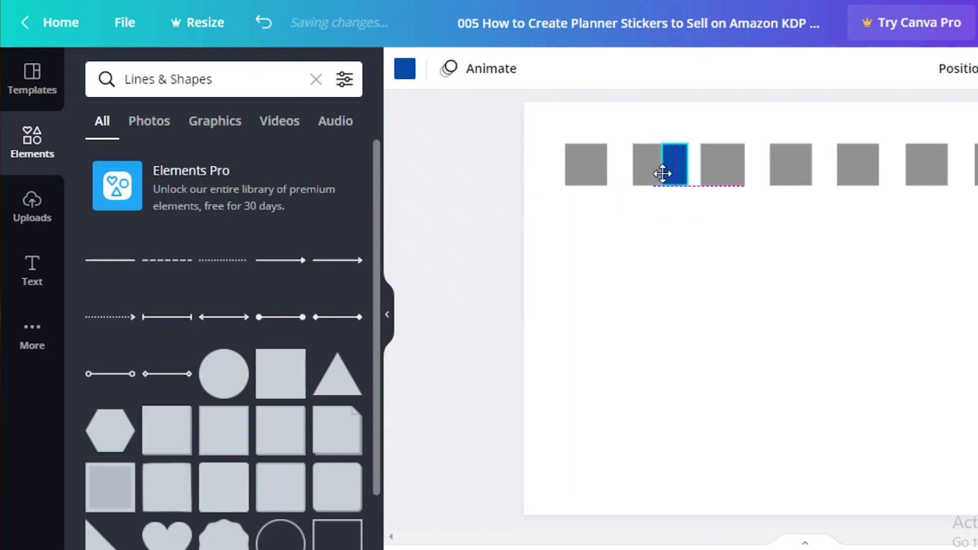
click(692, 273)
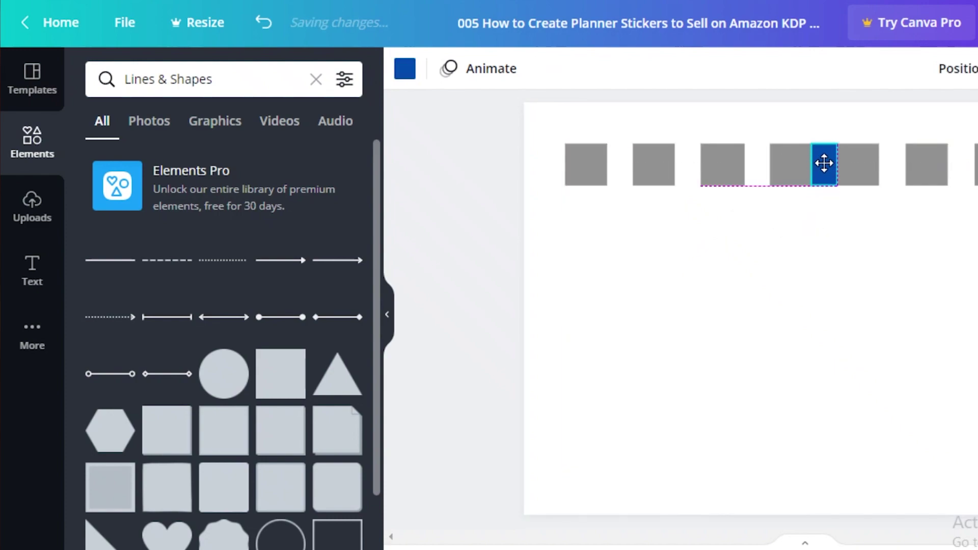
click(798, 255)
drag(824, 166, 894, 160)
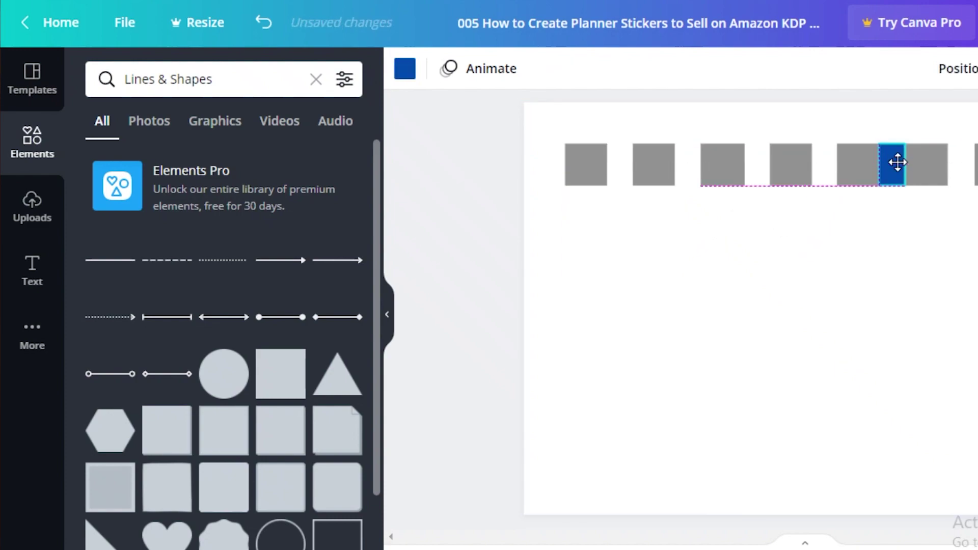
click(885, 260)
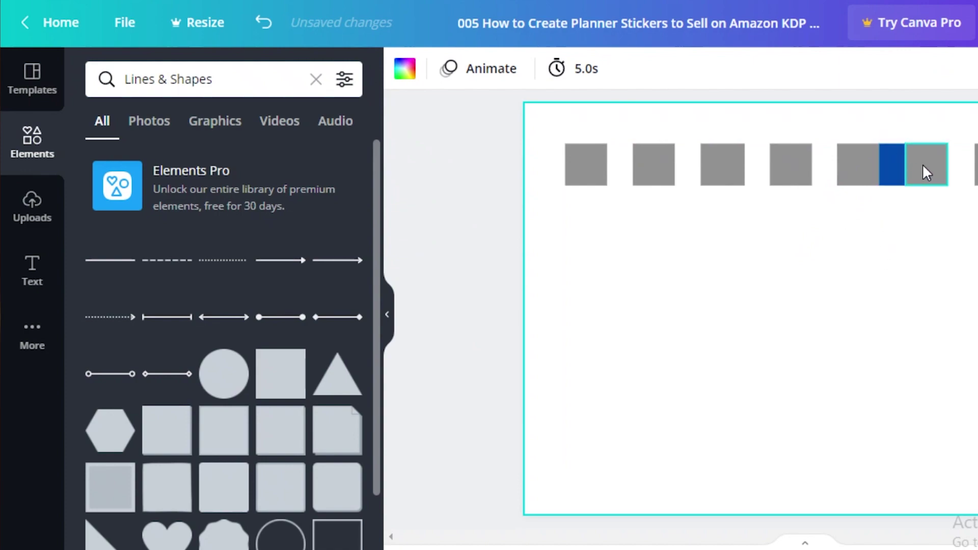
drag(922, 164, 919, 164)
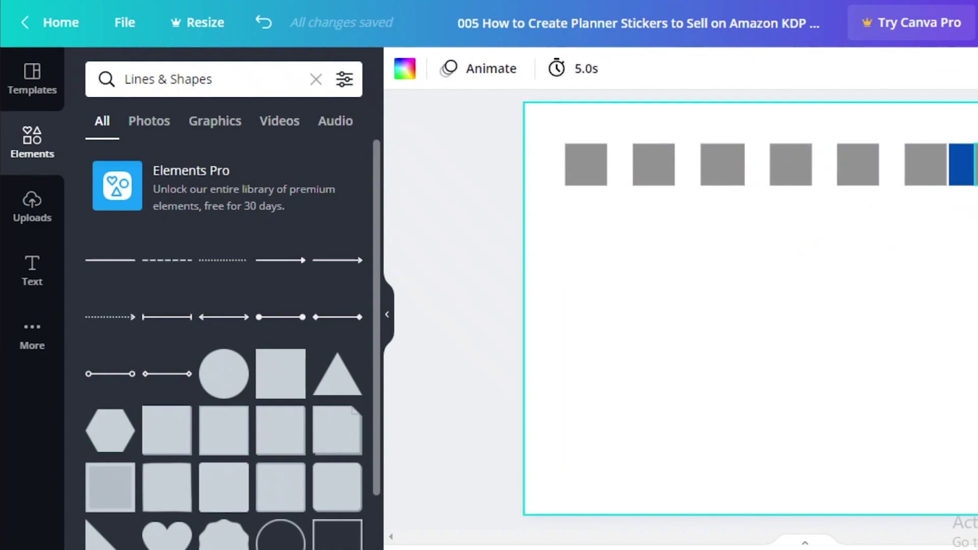
Delete the blue spacer from the gap before the last square in the row
click(965, 176)
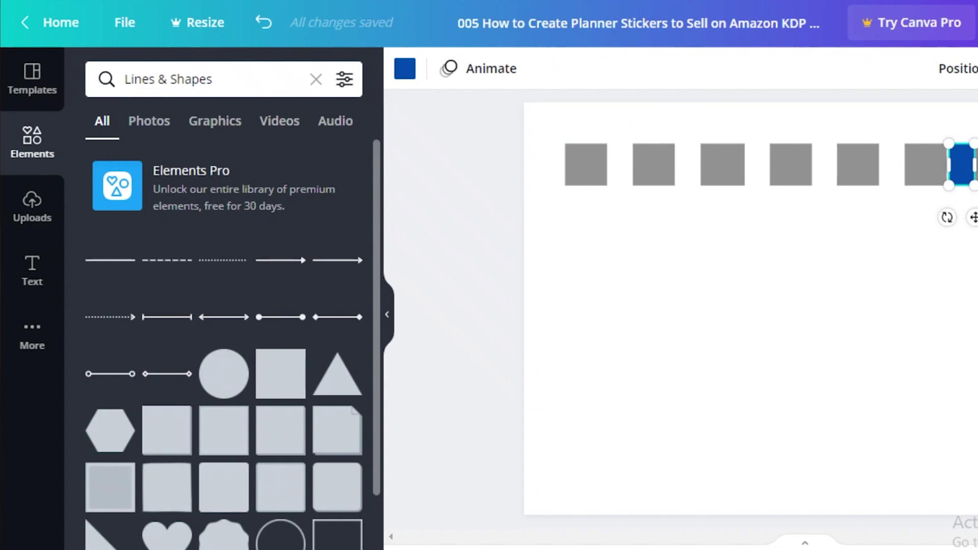
key(Delete)
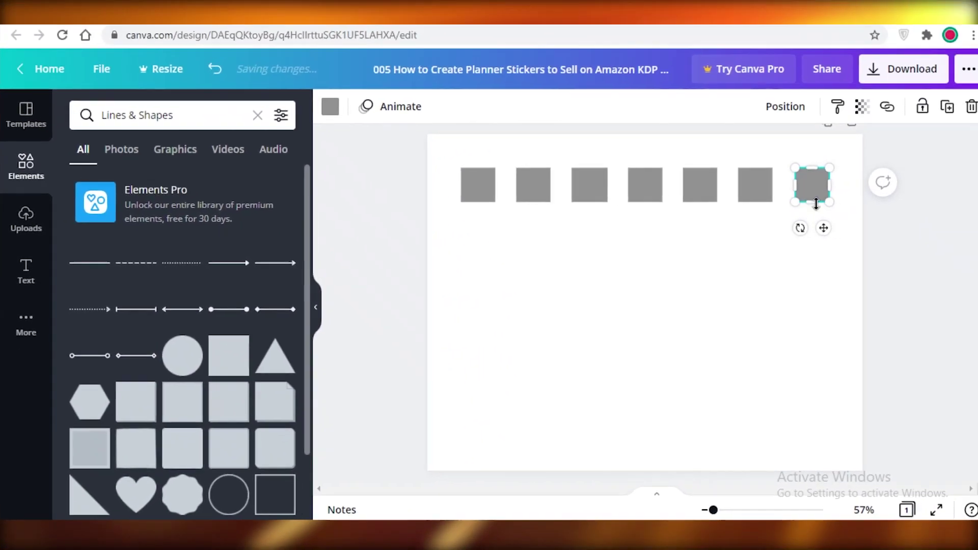
click(494, 279)
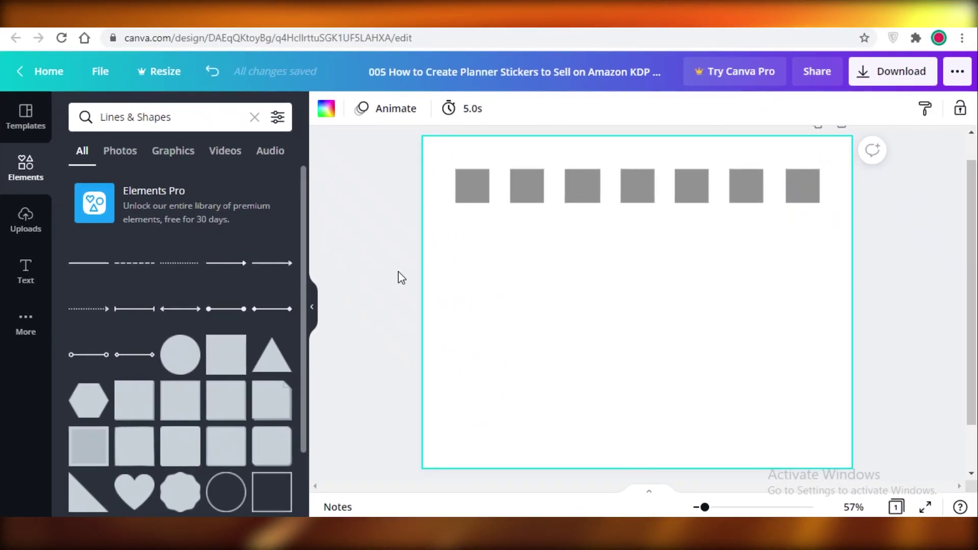
Group all seven squares of the row into one object
drag(461, 208, 822, 180)
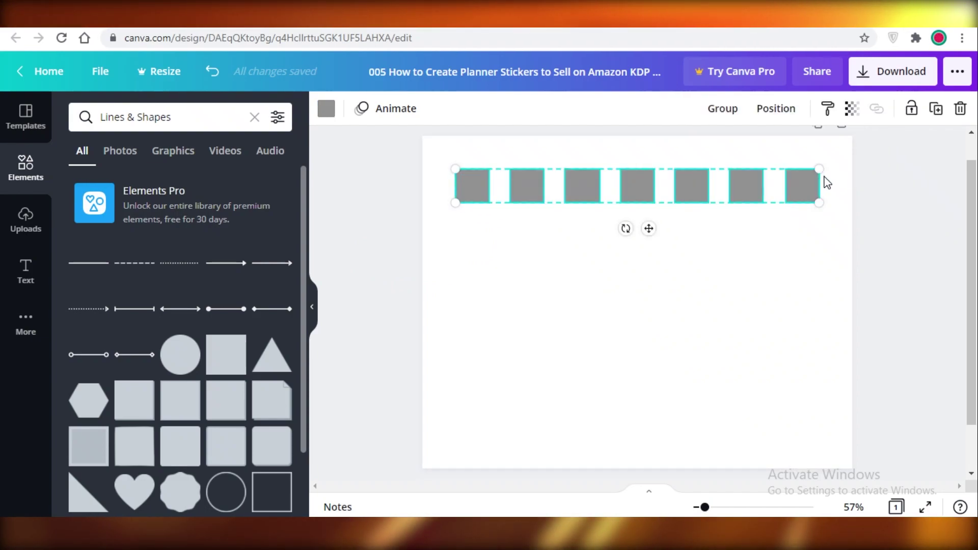
click(726, 111)
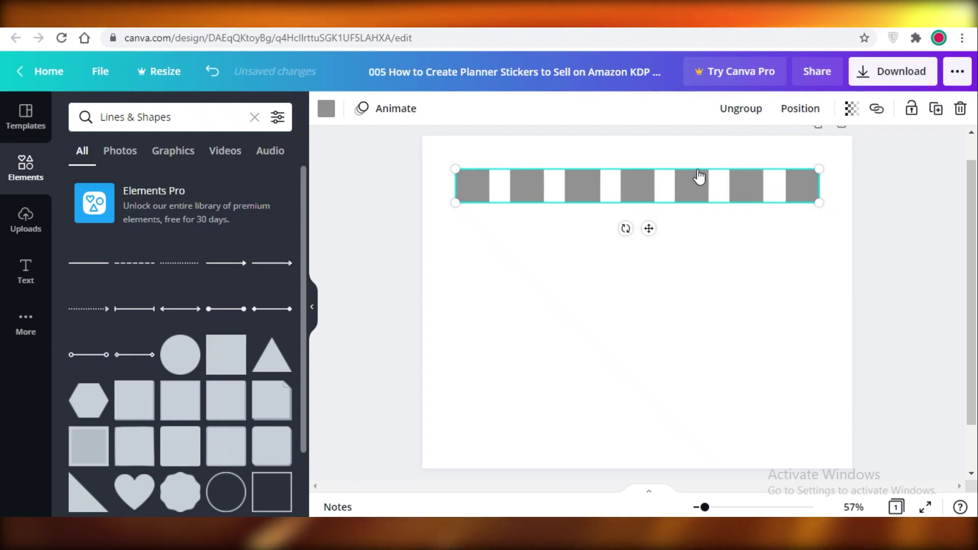
click(739, 228)
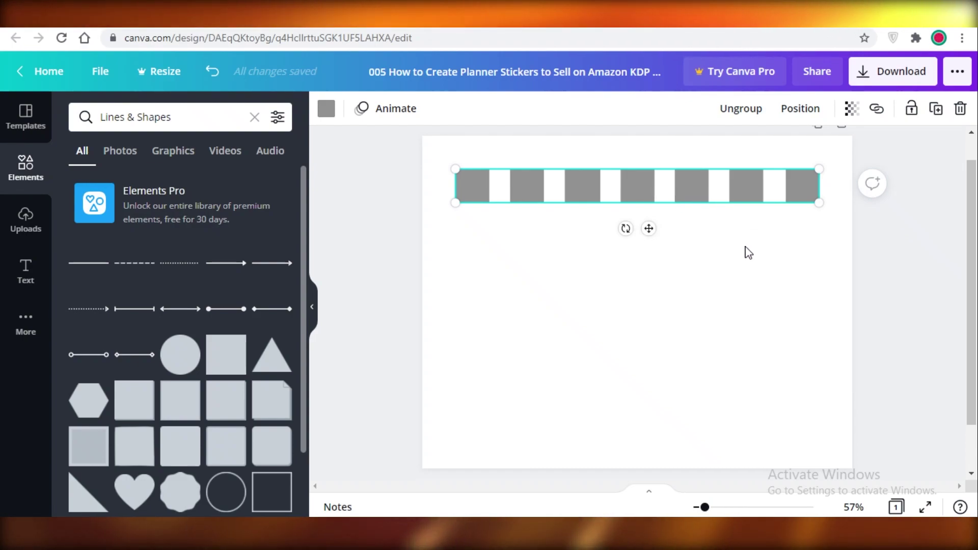
Duplicate the grouped row down the page and delete the surplus fifth row to keep four rows of squares
key(ctrl+d)
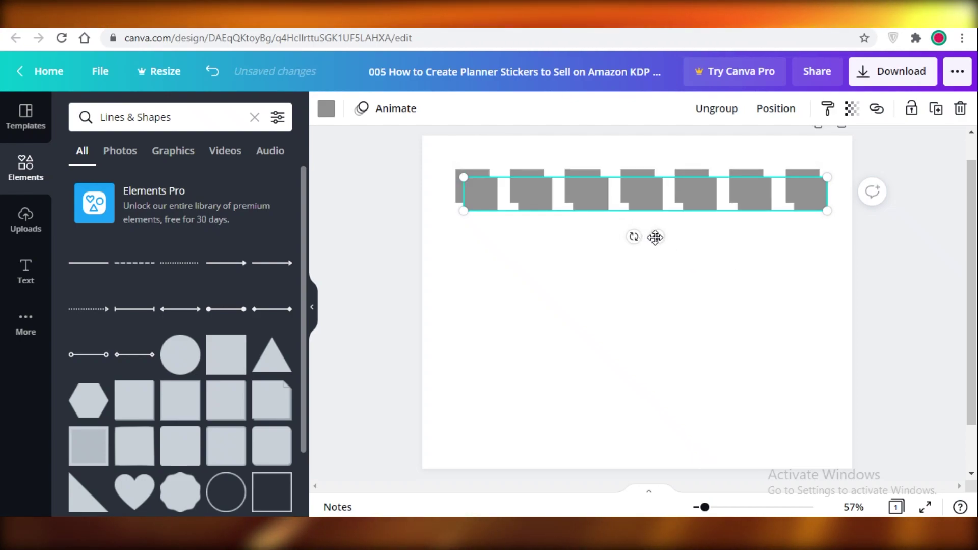
drag(655, 237, 647, 278)
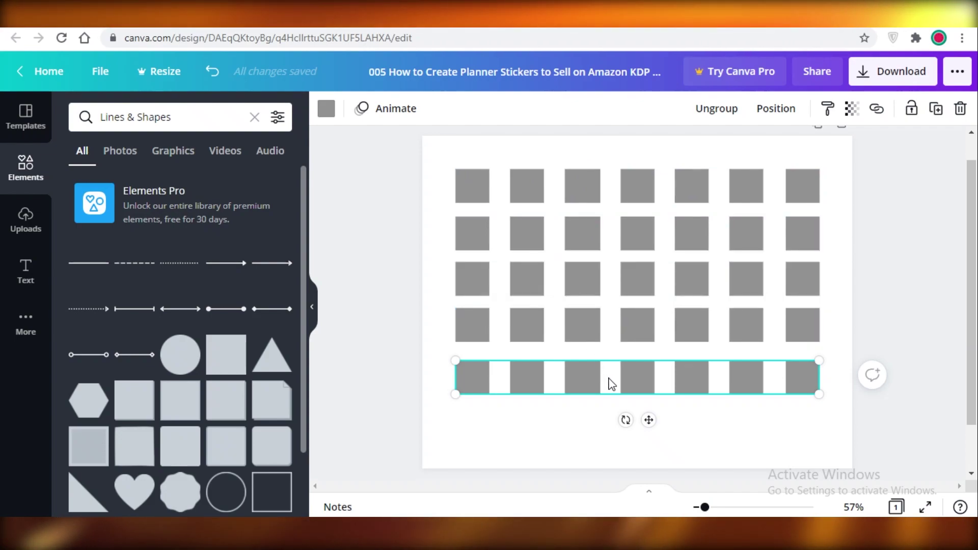
click(962, 110)
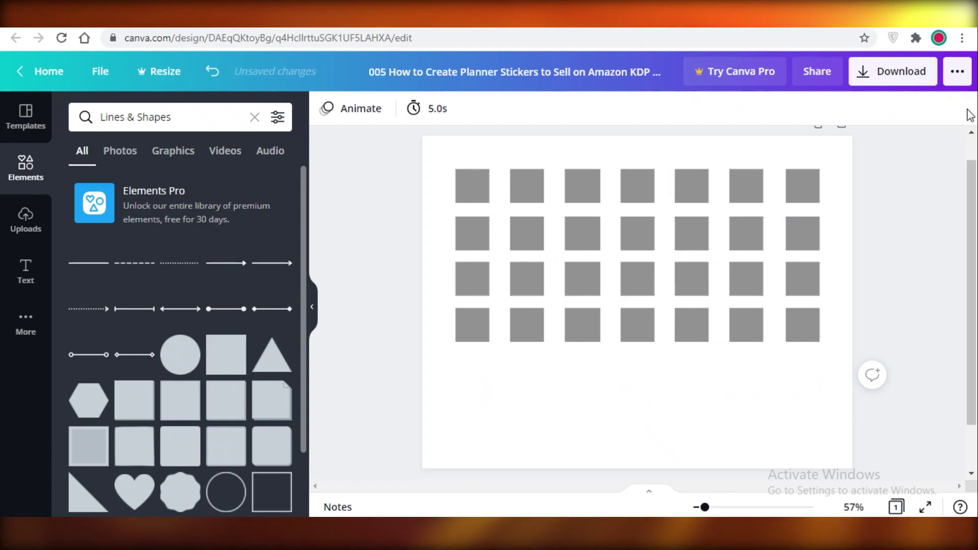
Spread the four rows of squares vertically down the page to widen the gaps between them
click(583, 333)
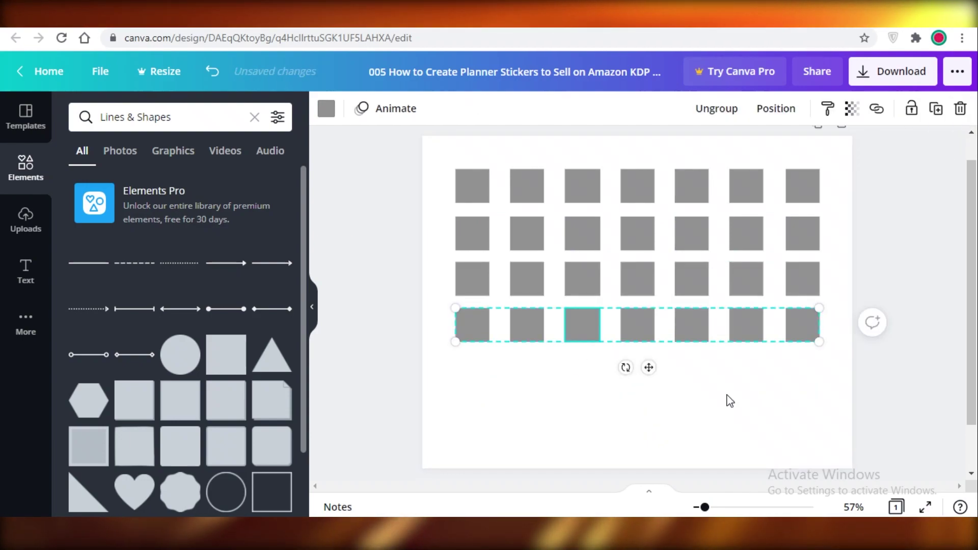
drag(649, 367, 647, 422)
click(678, 278)
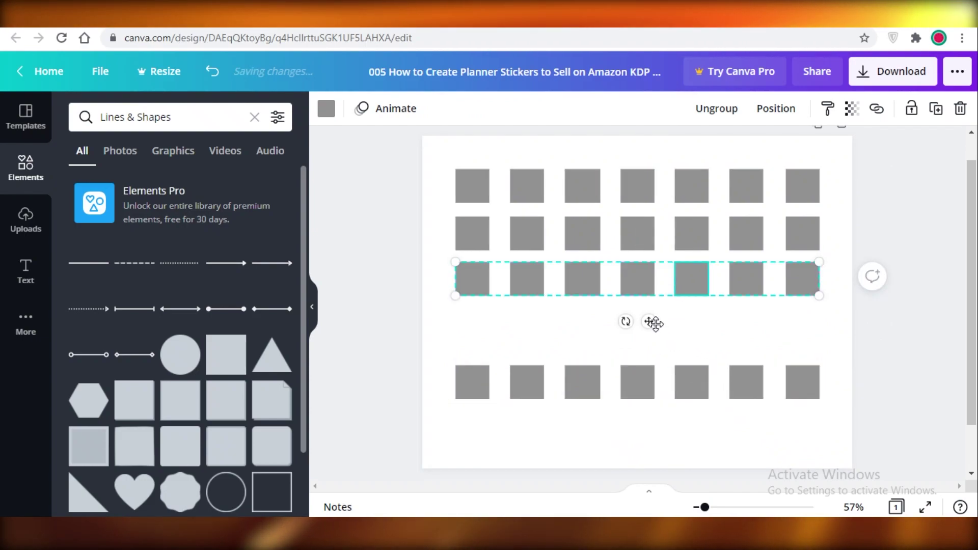
drag(646, 326, 650, 453)
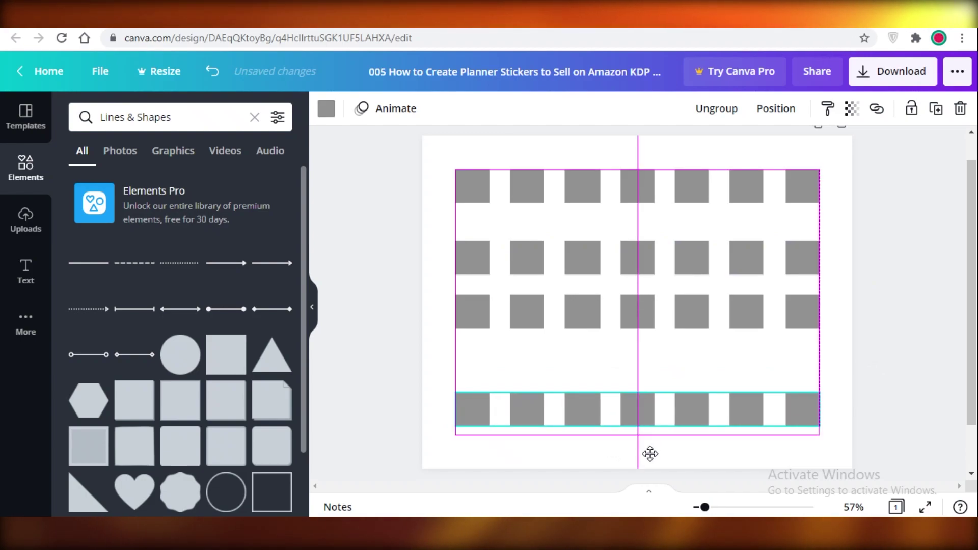
drag(648, 232, 651, 246)
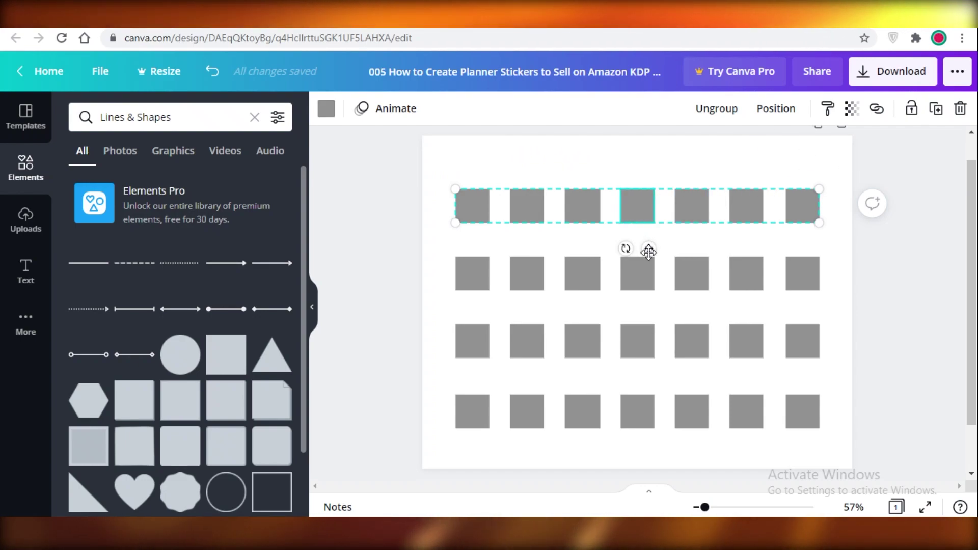
drag(650, 249, 648, 253)
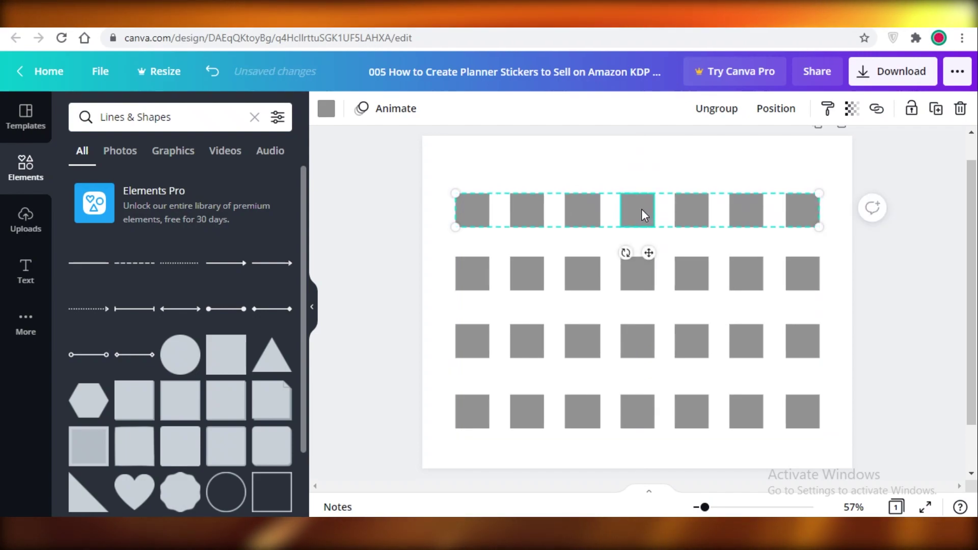
Duplicate the first row, place the copy between the second and third rows, and colour the whole copy red as a spacer
right_click(641, 209)
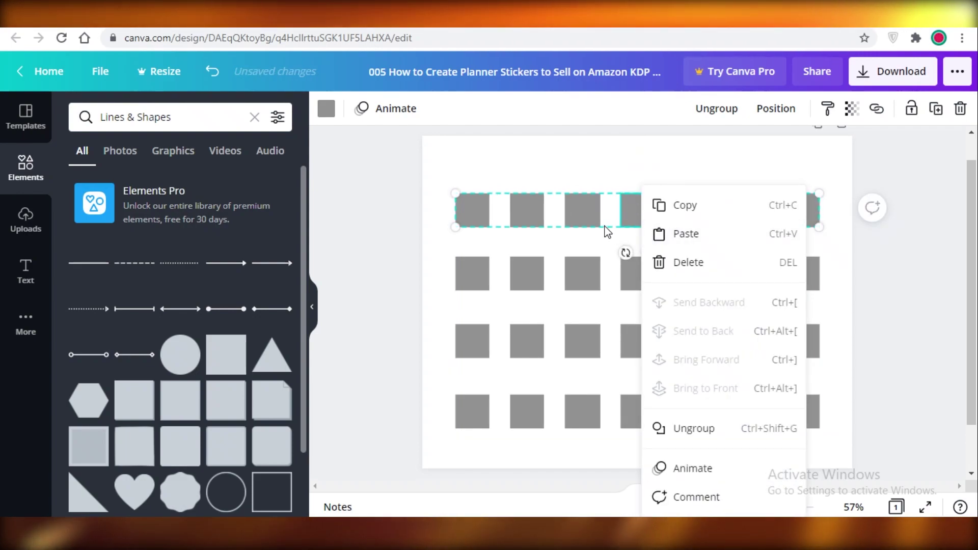
key(ctrl+d)
click(580, 214)
drag(655, 251, 647, 335)
click(326, 108)
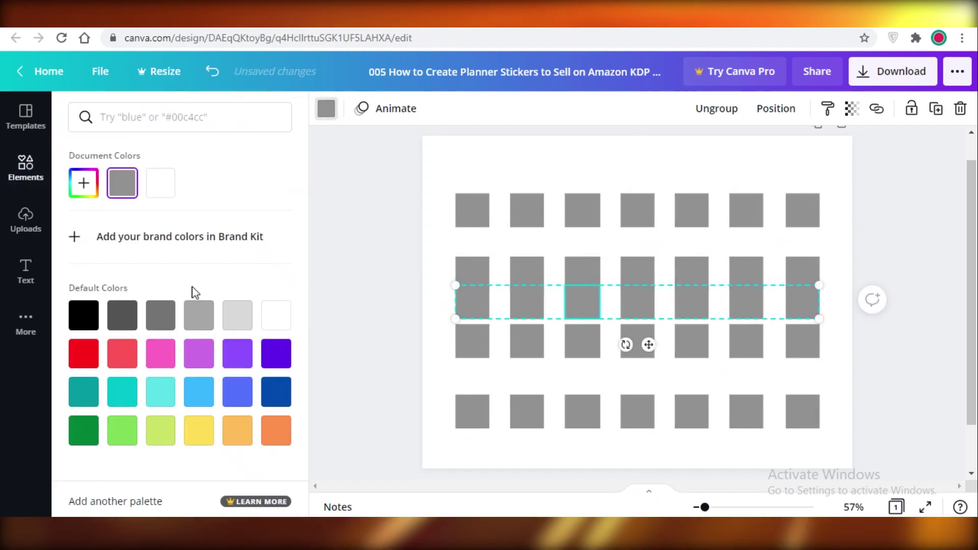
click(241, 359)
click(364, 215)
click(576, 316)
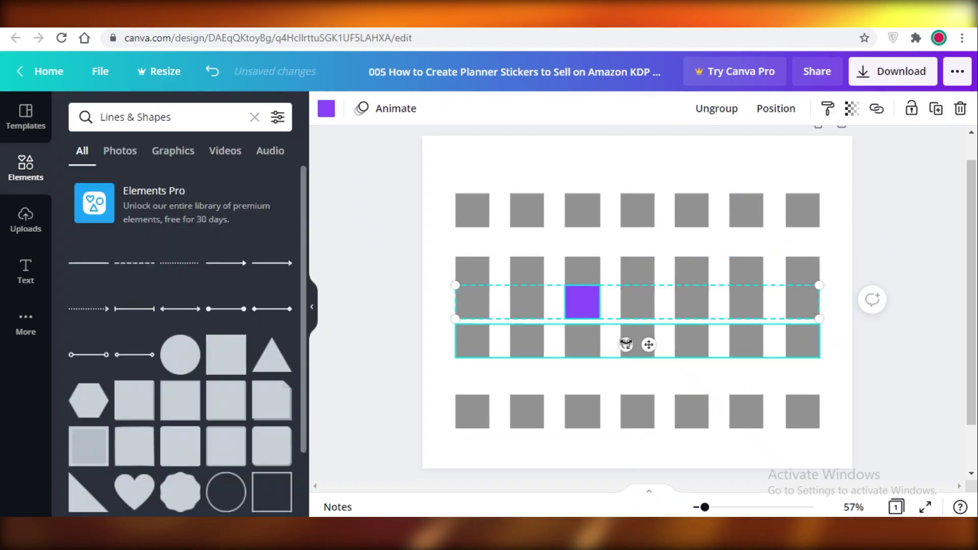
click(326, 108)
click(83, 315)
click(84, 353)
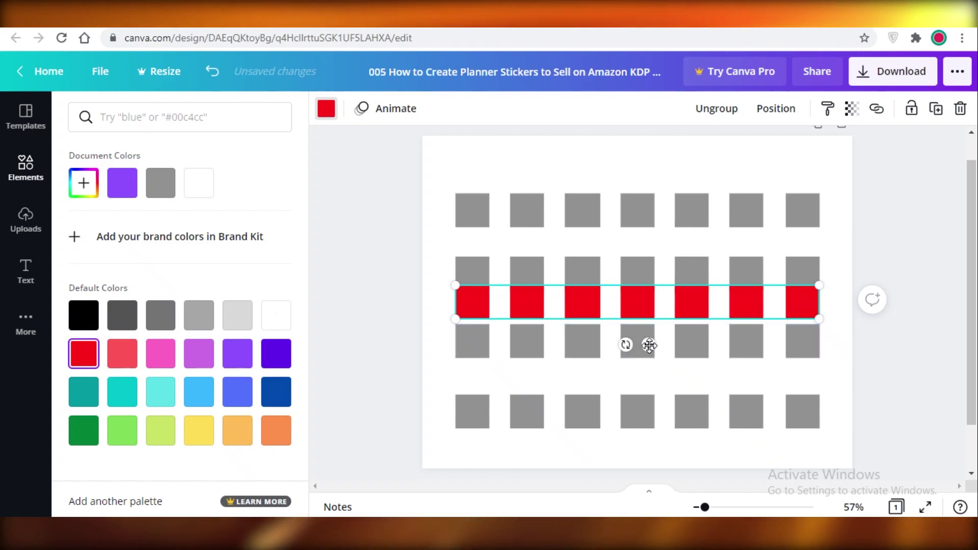
Move the red spacer row through the vertical gaps and shift the grey rows so each gap matches its height
drag(648, 347, 647, 419)
click(638, 341)
drag(648, 383, 647, 335)
click(638, 387)
click(648, 270)
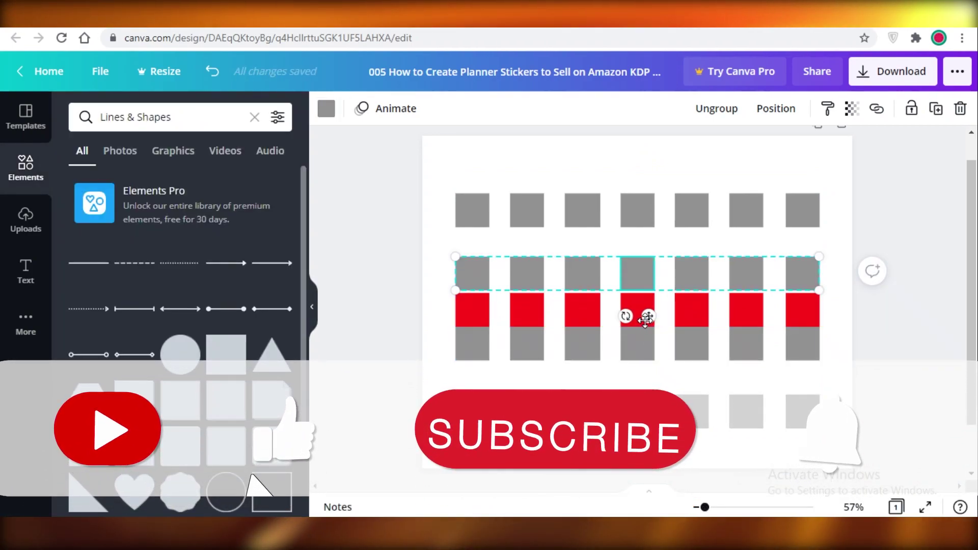
click(637, 210)
click(638, 310)
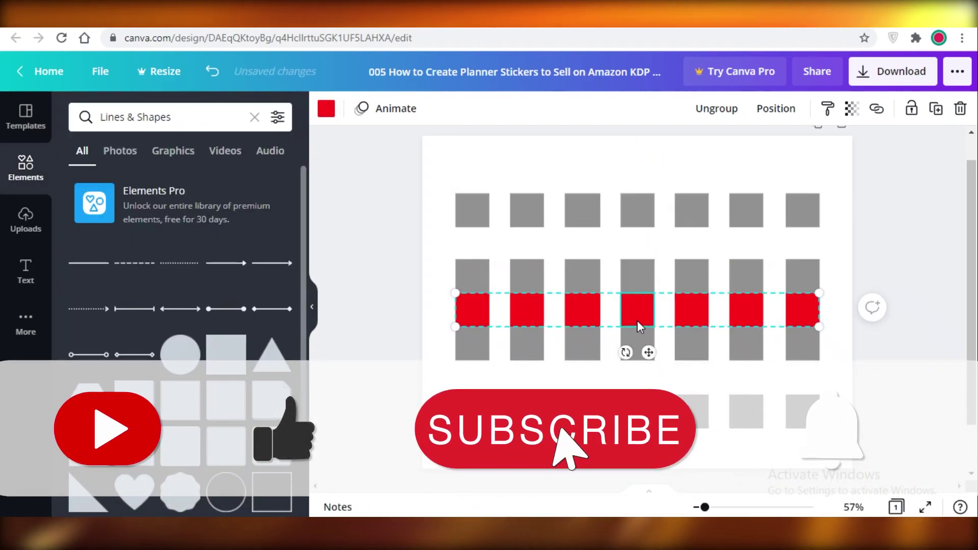
drag(647, 319, 646, 252)
click(648, 225)
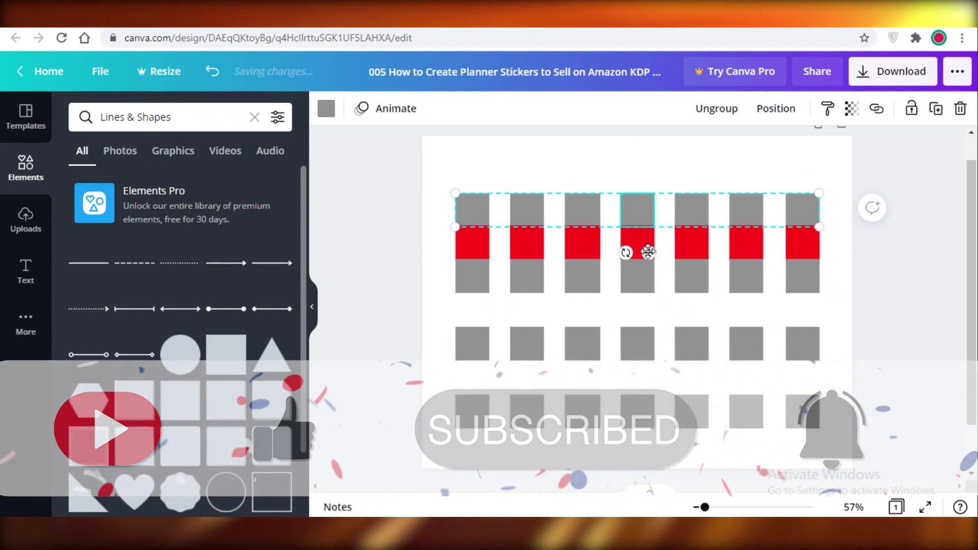
key(Escape)
Delete the entire red spacer group from between the first and second rows
click(686, 246)
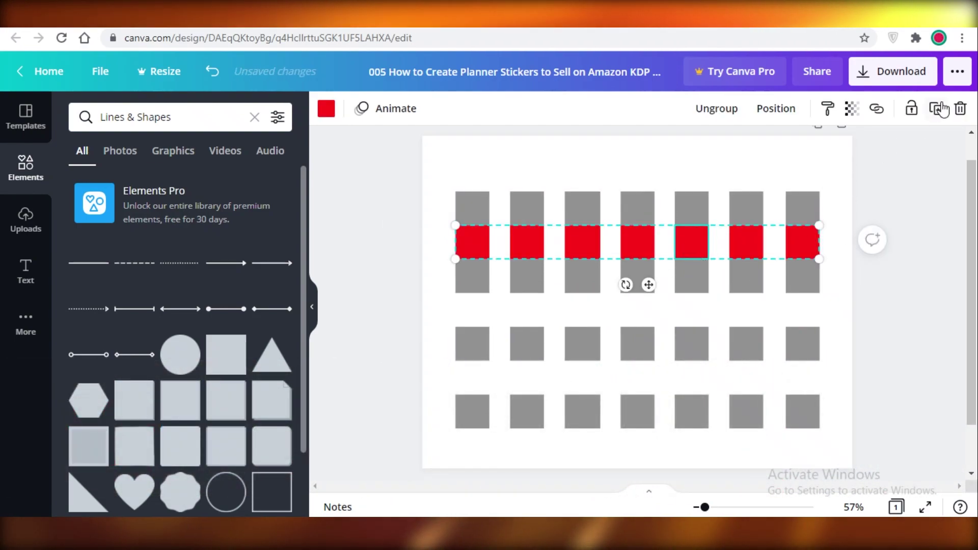
click(961, 110)
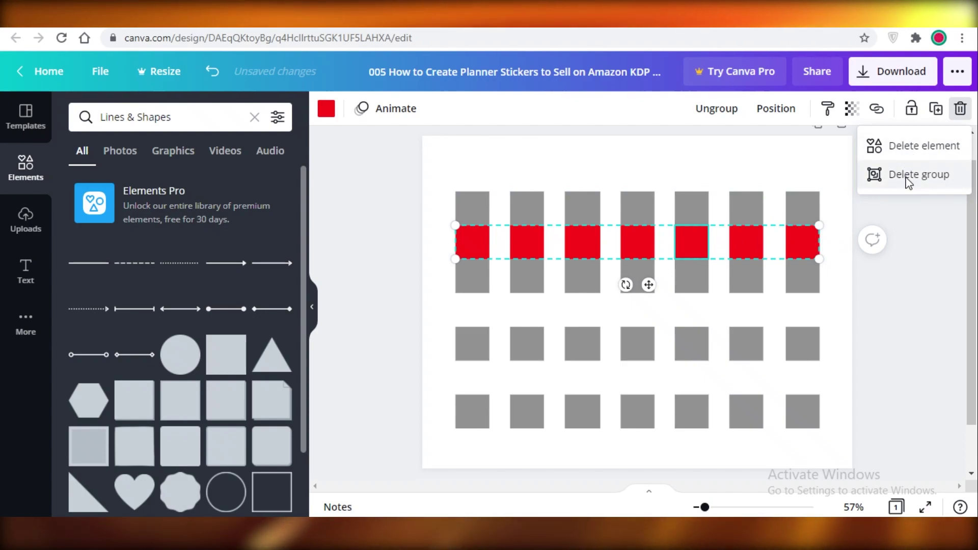
click(905, 175)
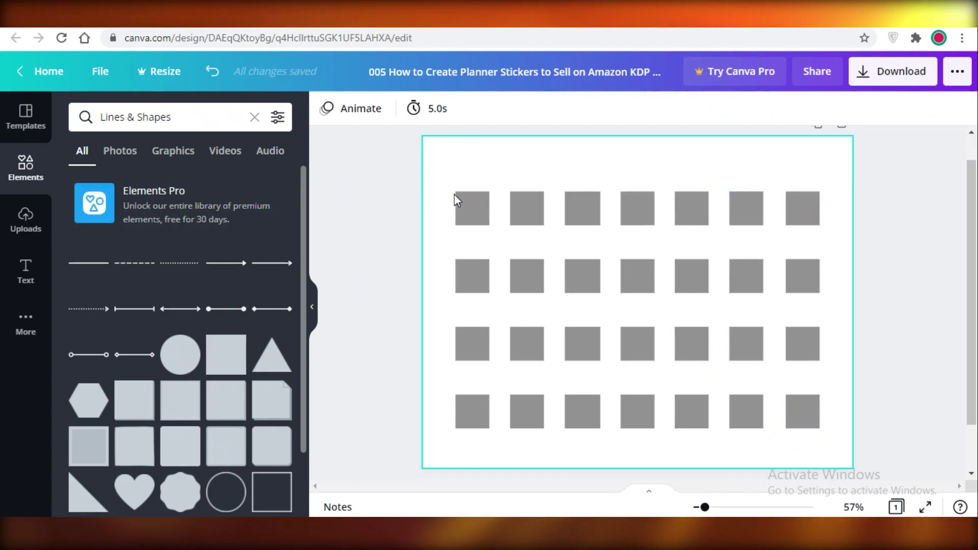
Select all four rows of squares together and open their fill colour options
click(473, 219)
drag(428, 184, 842, 454)
click(327, 113)
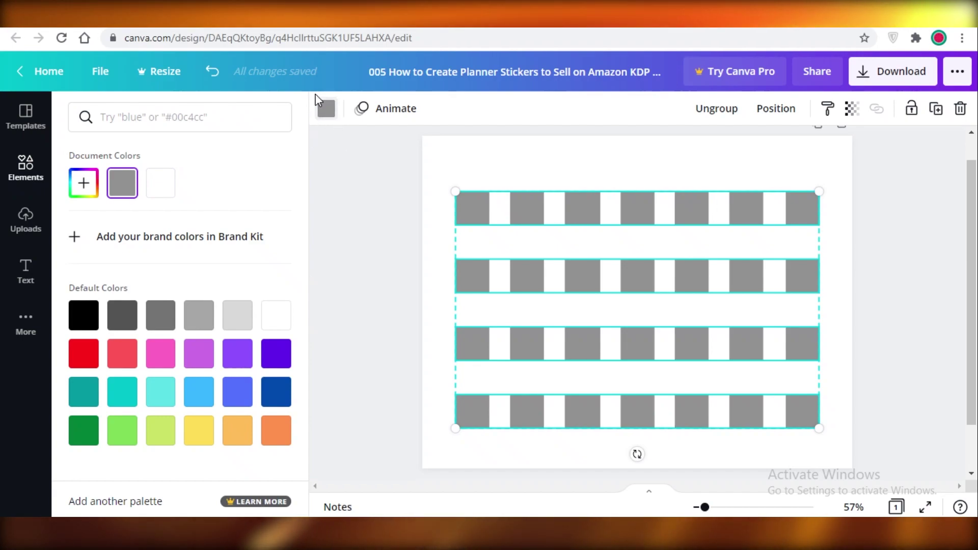
Try preset purple, blue, dark grey and black fills on the selected squares
click(200, 355)
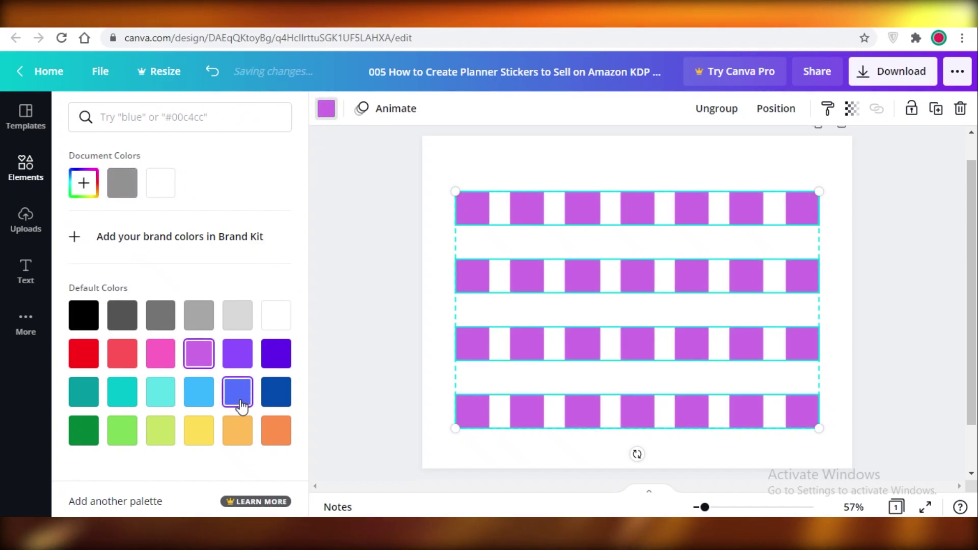
click(237, 391)
click(122, 315)
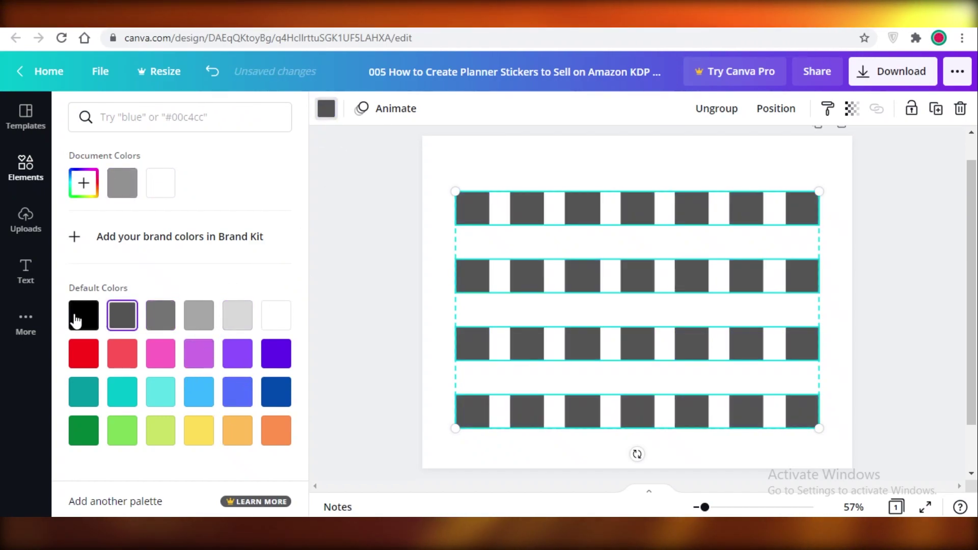
click(77, 316)
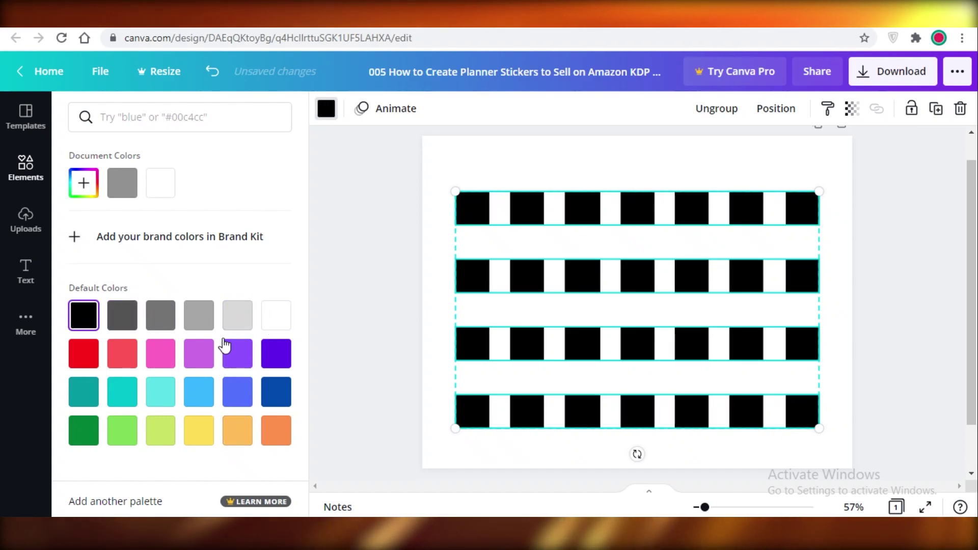
Recolour all the squares with a custom light pink, #FFCCD6, and deselect them
click(83, 182)
drag(151, 253, 205, 260)
mouse_move(234, 315)
mouse_down()
mouse_move(245, 312)
mouse_move(224, 313)
mouse_move(261, 315)
mouse_move(246, 315)
mouse_up()
drag(206, 262, 151, 234)
drag(246, 306, 255, 311)
drag(151, 235, 117, 216)
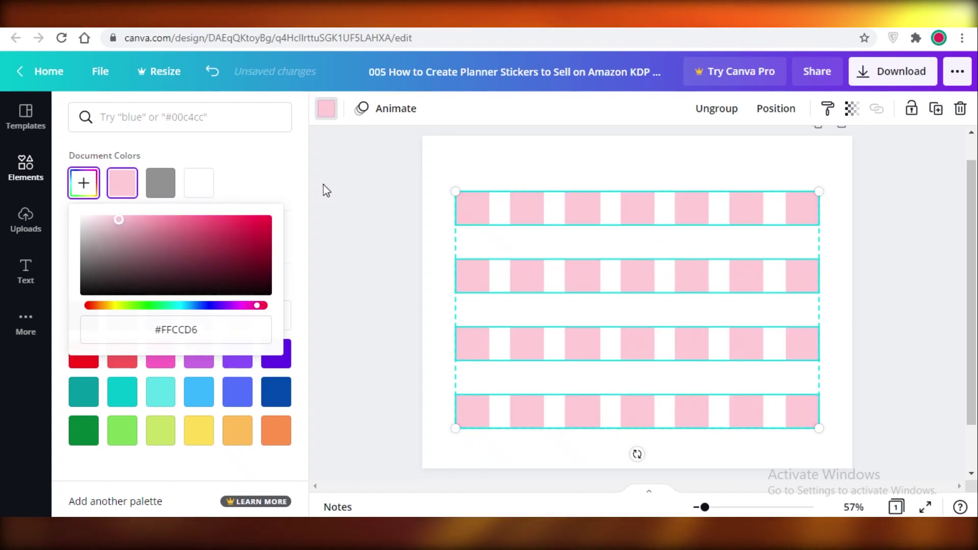
click(504, 163)
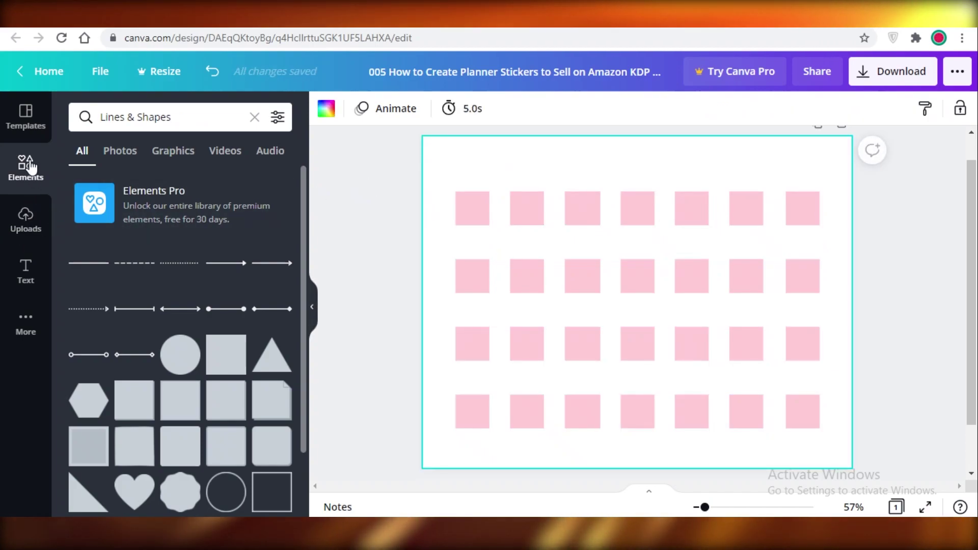
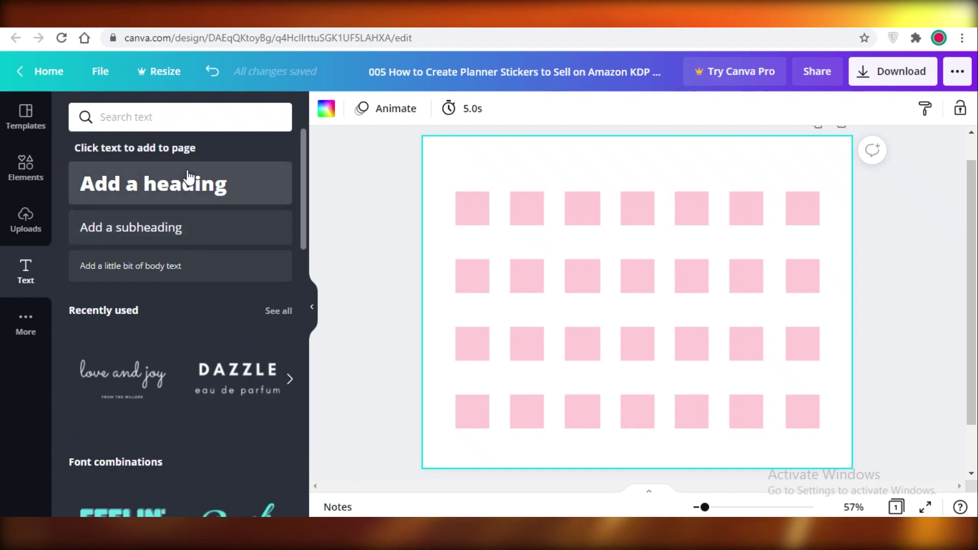
Add a heading to the page with the text MONTHLY CALENDER
click(153, 192)
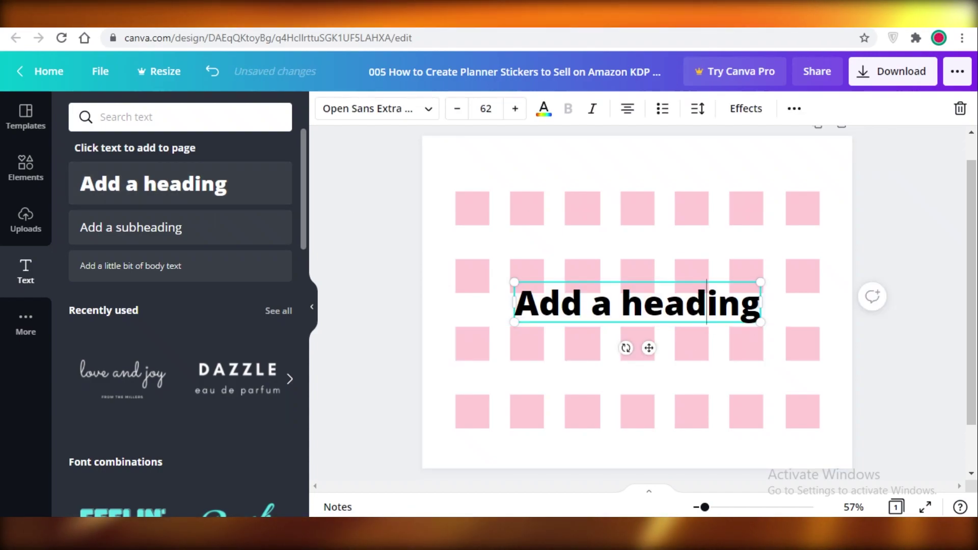
double_click(702, 301)
text(MON)
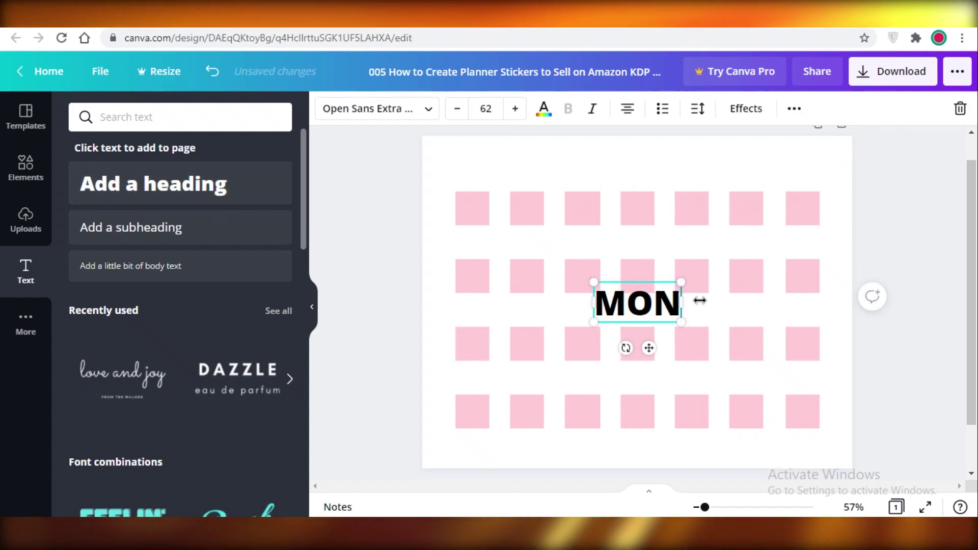
text(THLY CALENDER)
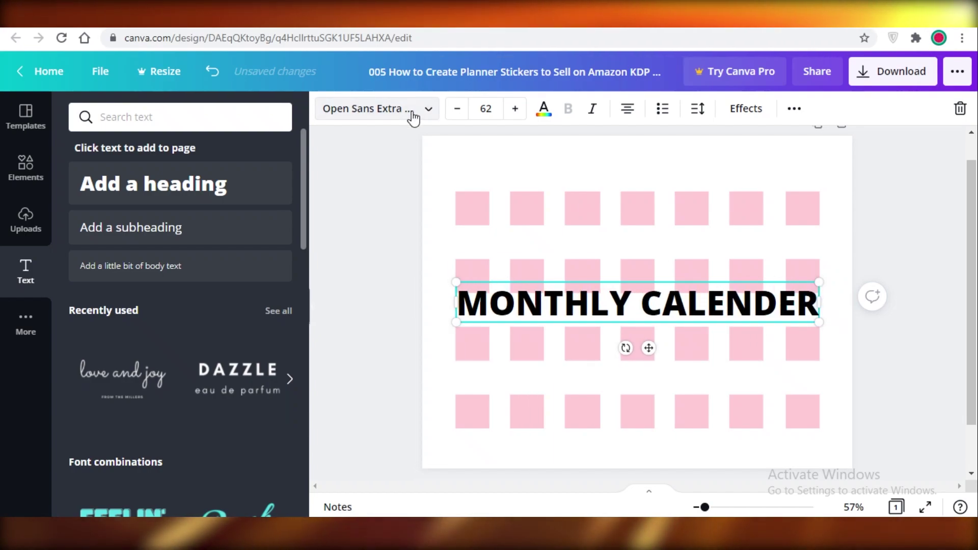
Try the Abril Fatface, Tenor Sans and Alice fonts on the MONTHLY CALENDER heading
click(433, 109)
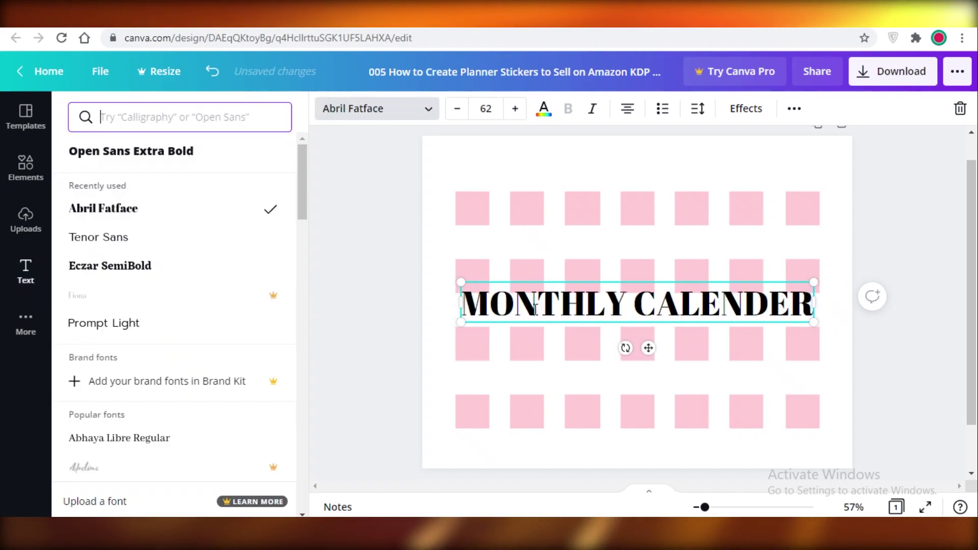
click(183, 237)
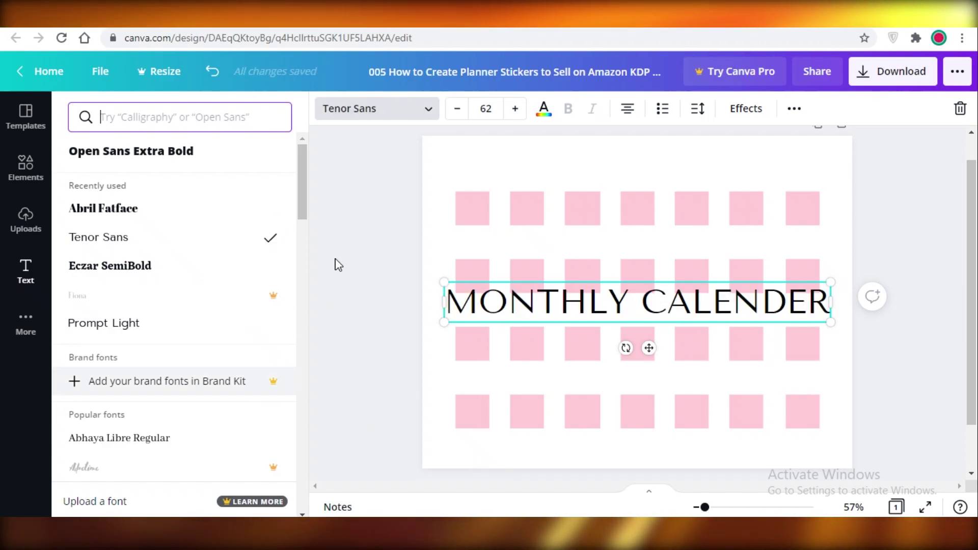
scroll(268, 212, down, 3)
scroll(96, 321, down, 6)
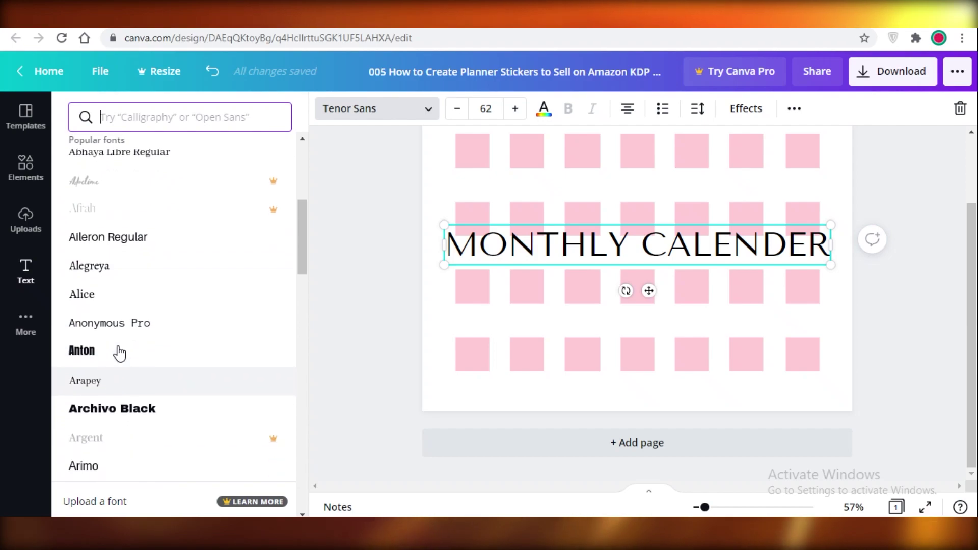
click(118, 301)
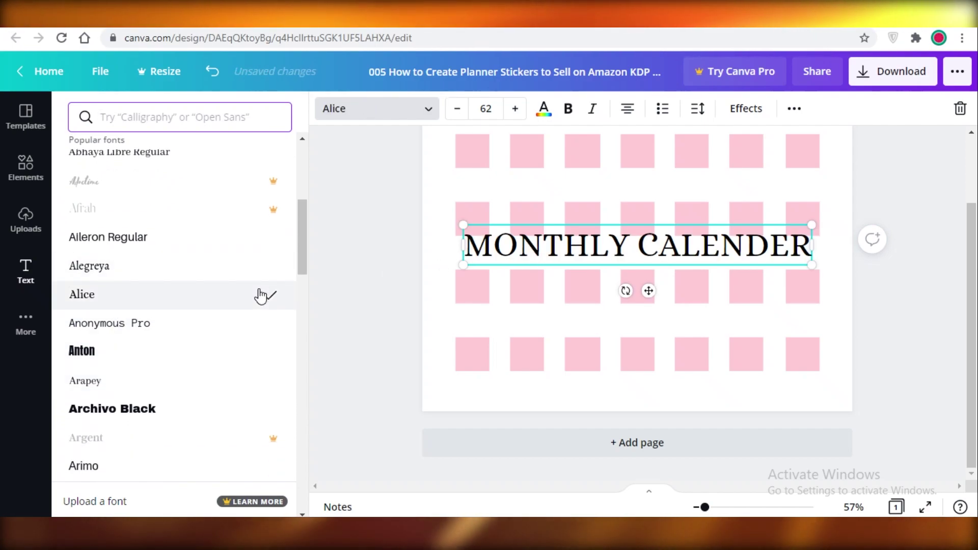
scroll(229, 329, down, 2)
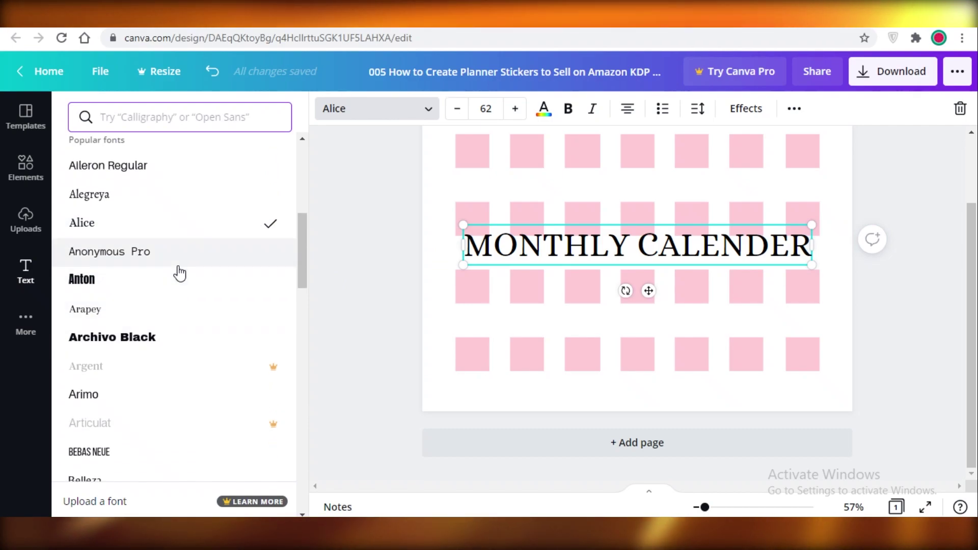
scroll(155, 383, down, 5)
scroll(148, 367, down, 1)
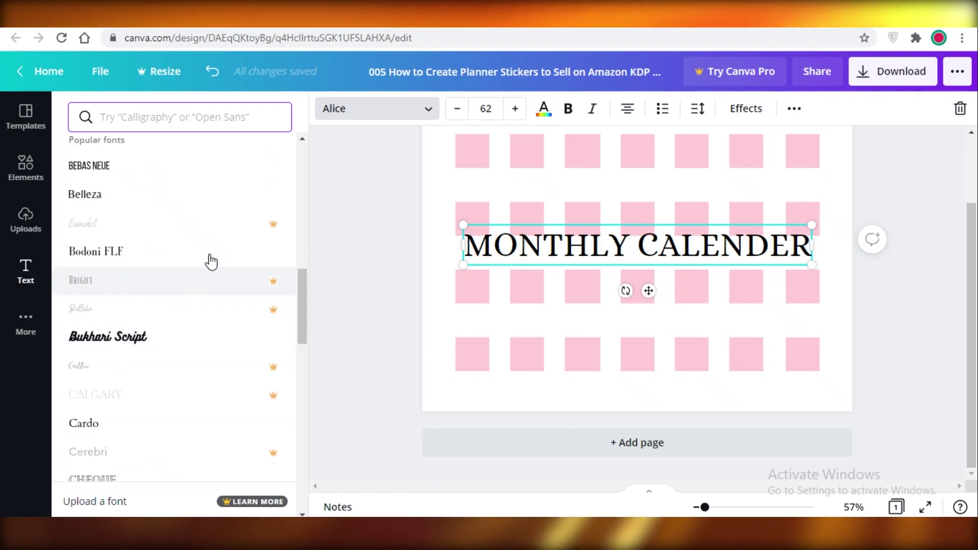
Try the Bodoni FLF, Cooper Hewitt, Cormorant Garamond and Nickainley fonts on the heading
click(223, 252)
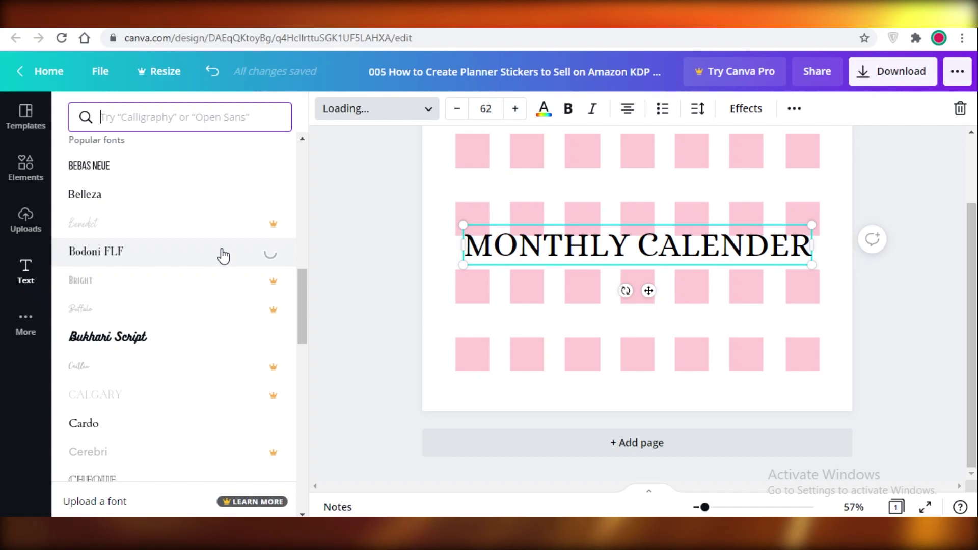
scroll(216, 266, down, 6)
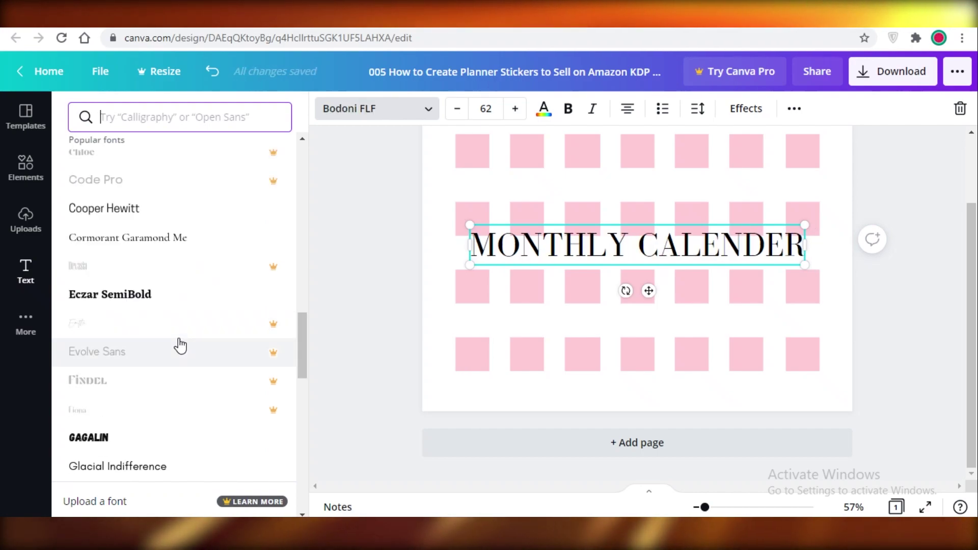
click(207, 219)
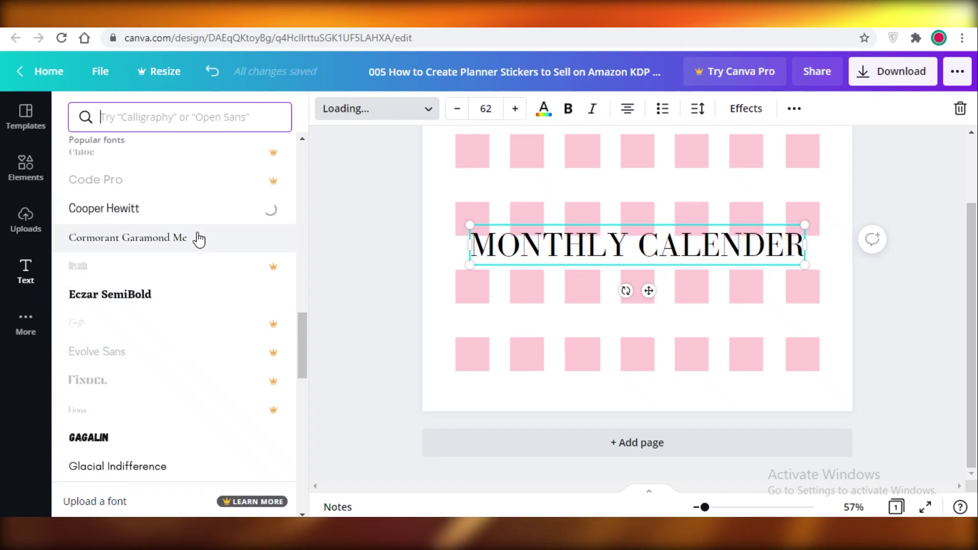
click(199, 238)
scroll(201, 384, down, 15)
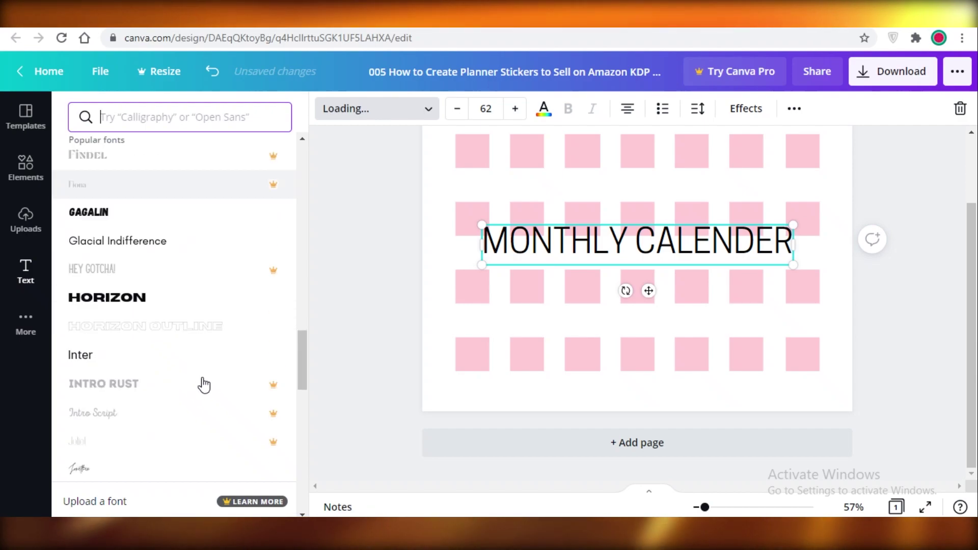
scroll(303, 403, down, 6)
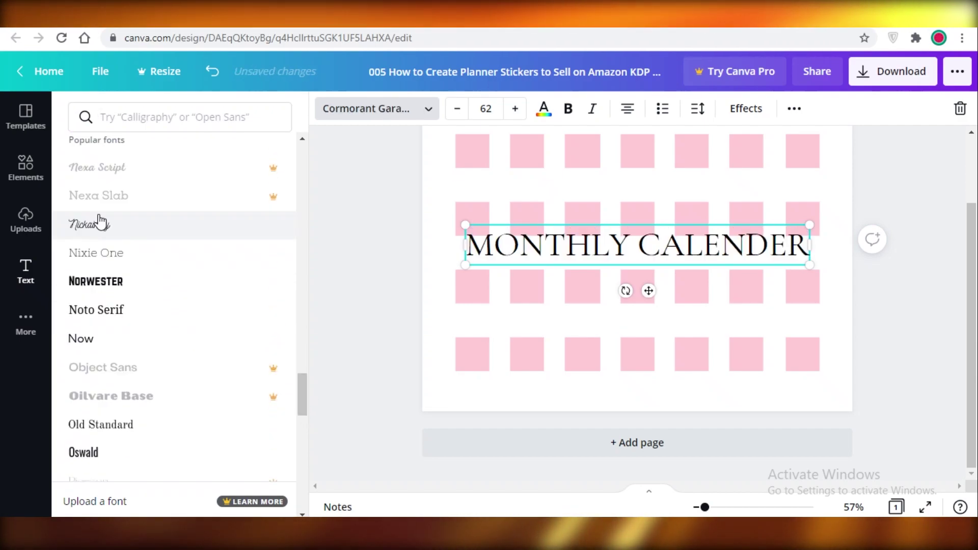
click(100, 223)
scroll(973, 282, up, 2)
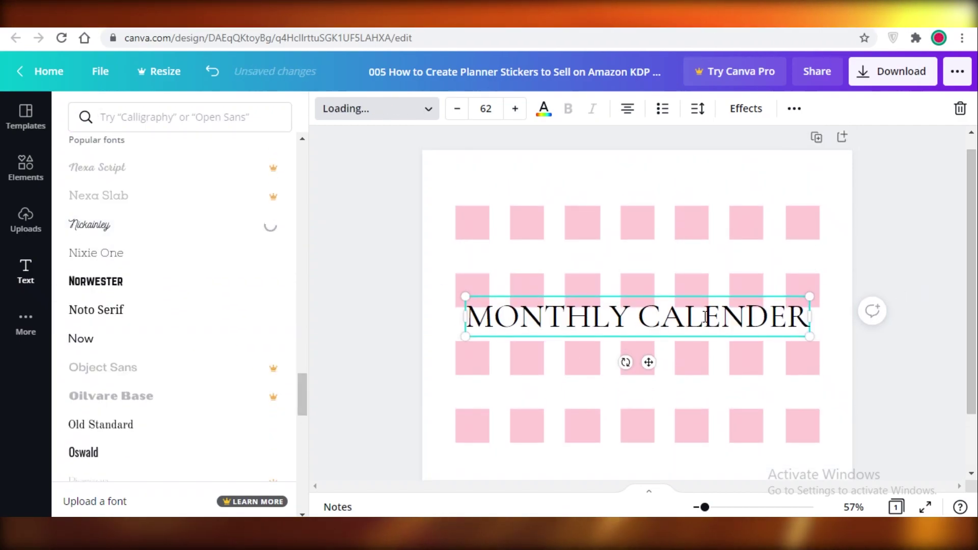
Set the heading's font to Sanchez and scale it to size 25.1, left-aligned with the squares just above the first row
scroll(157, 285, down, 2)
click(156, 278)
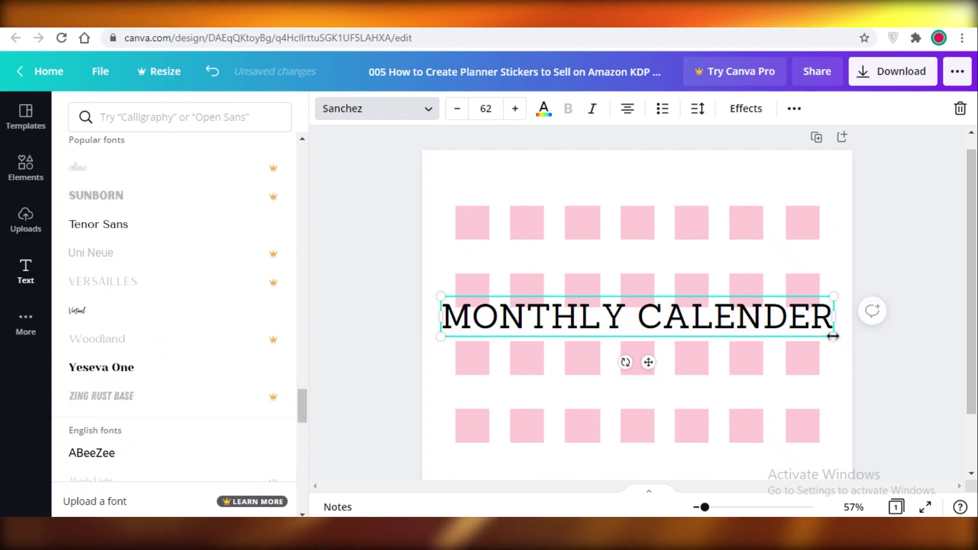
drag(833, 336, 523, 212)
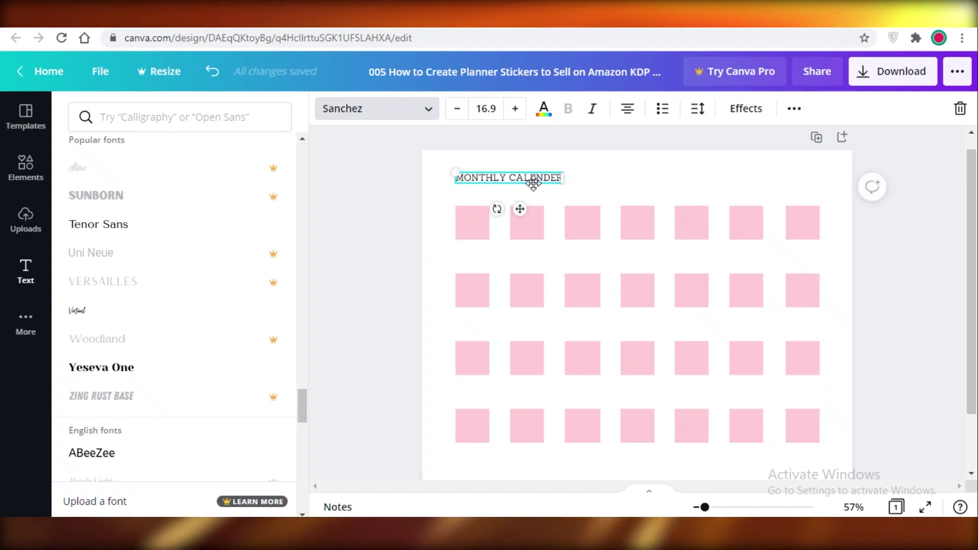
drag(563, 173, 613, 148)
drag(547, 209, 546, 216)
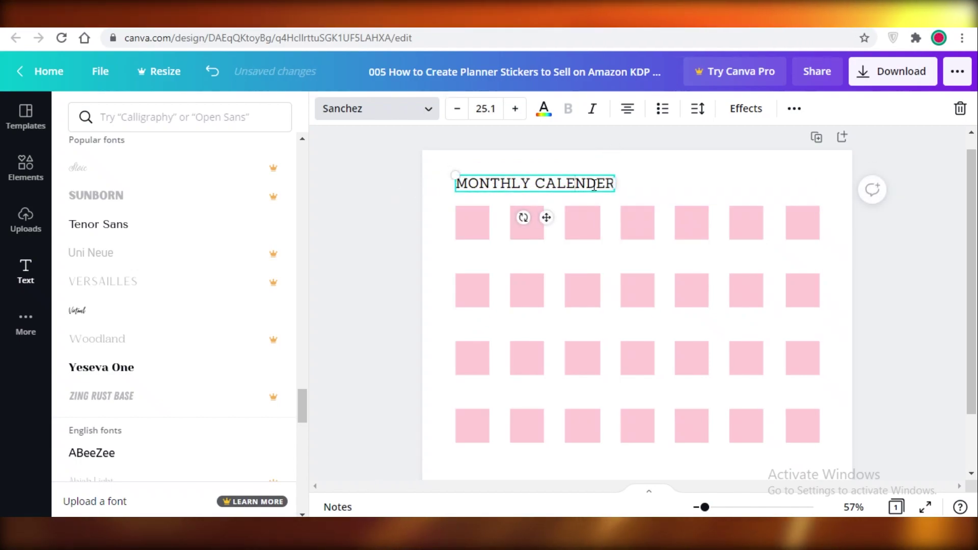
click(556, 197)
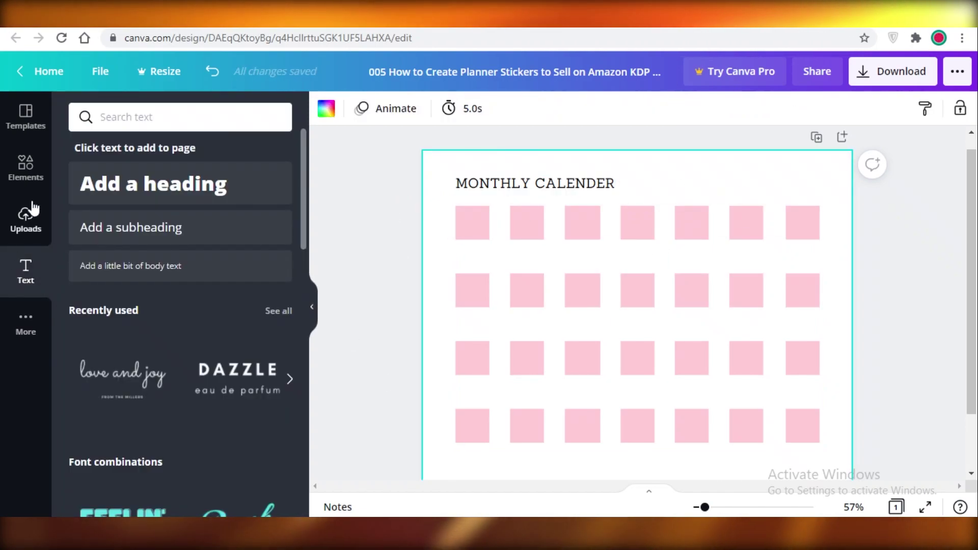
Add a dashed line about 4.1 in long directly beneath the MONTHLY CALENDER heading, matching the heading's width
click(25, 168)
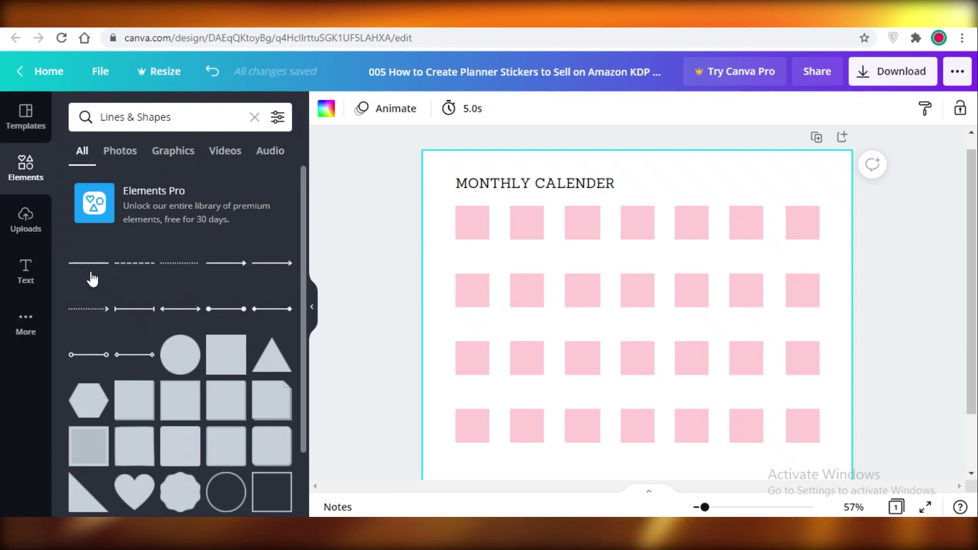
click(26, 173)
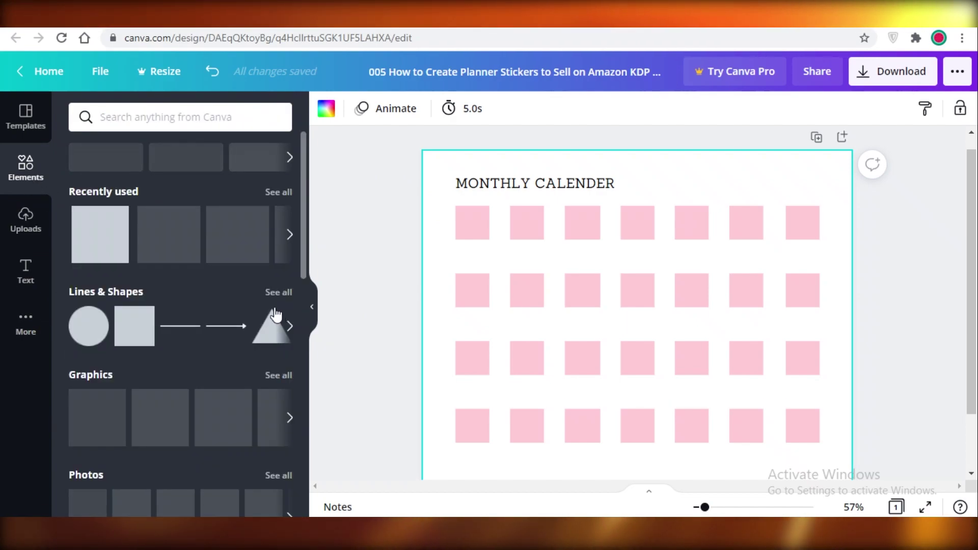
click(277, 290)
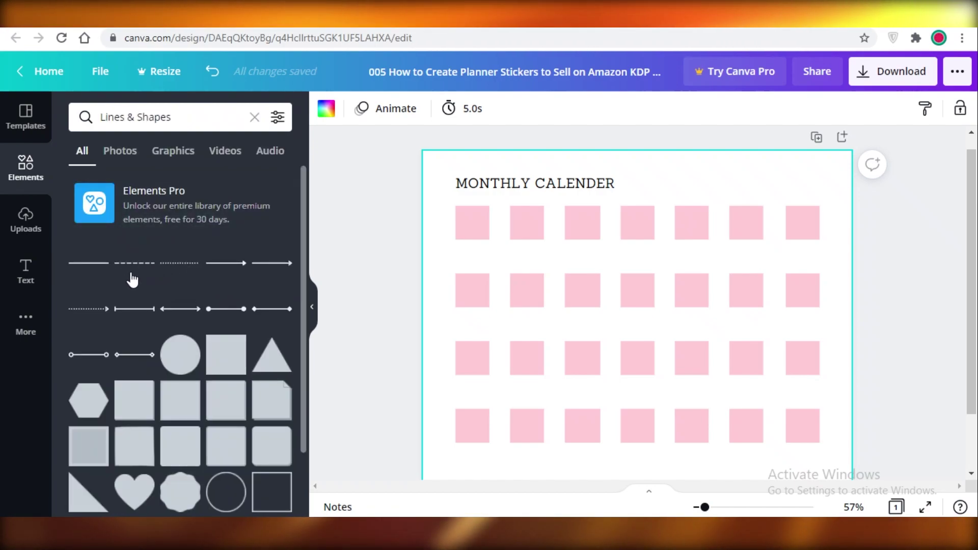
click(133, 271)
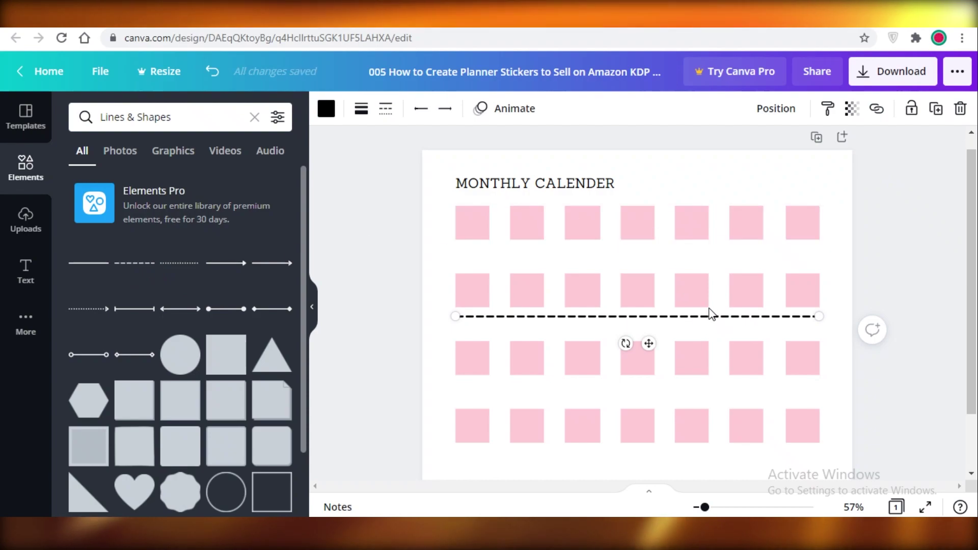
drag(796, 314, 566, 316)
drag(520, 343, 524, 219)
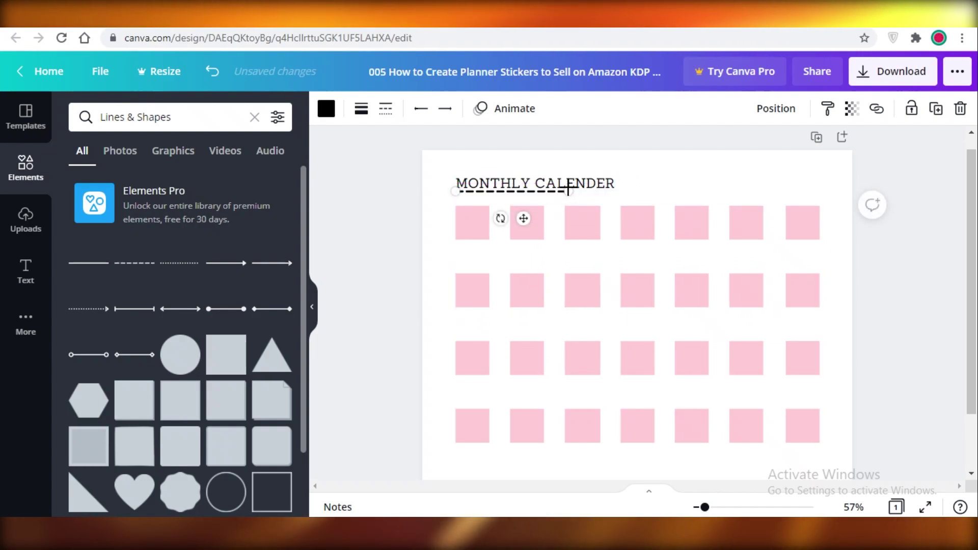
drag(567, 194, 616, 193)
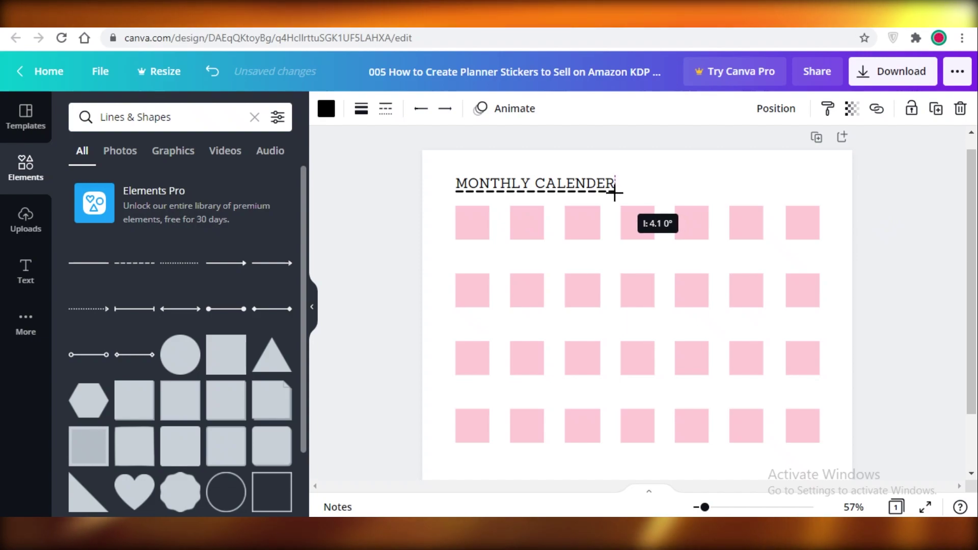
click(444, 179)
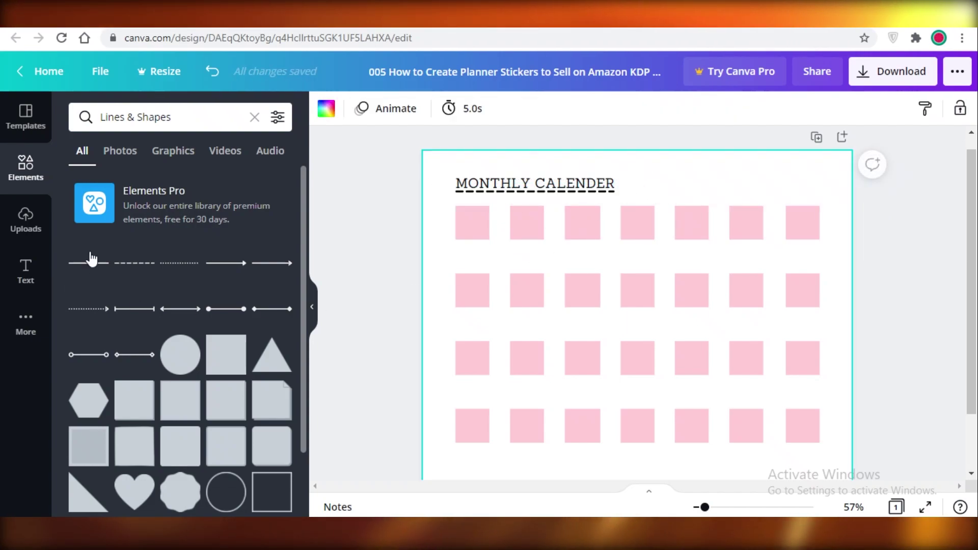
Duplicate the MONTHLY CALENDER heading to the right of the original and replace the copy's text with Year and Month on two lines
click(27, 277)
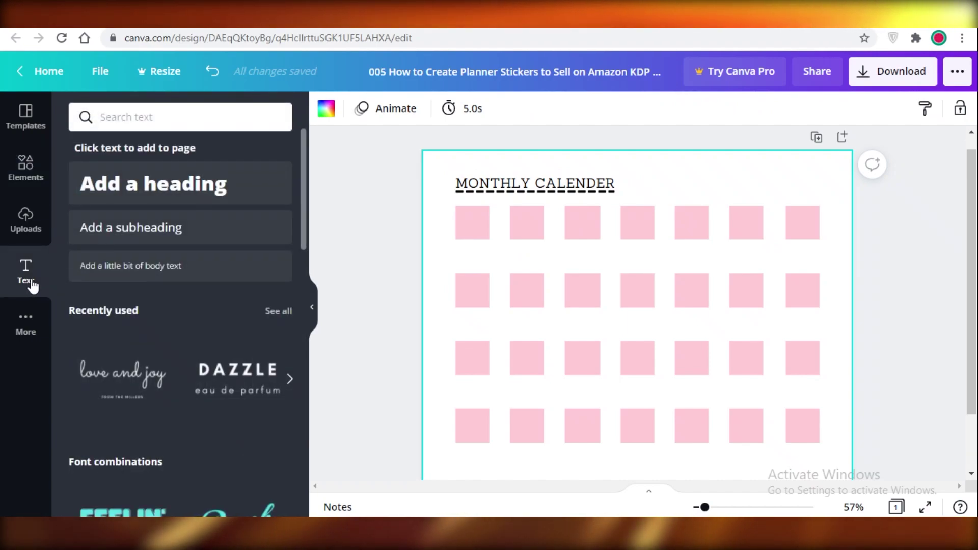
click(508, 191)
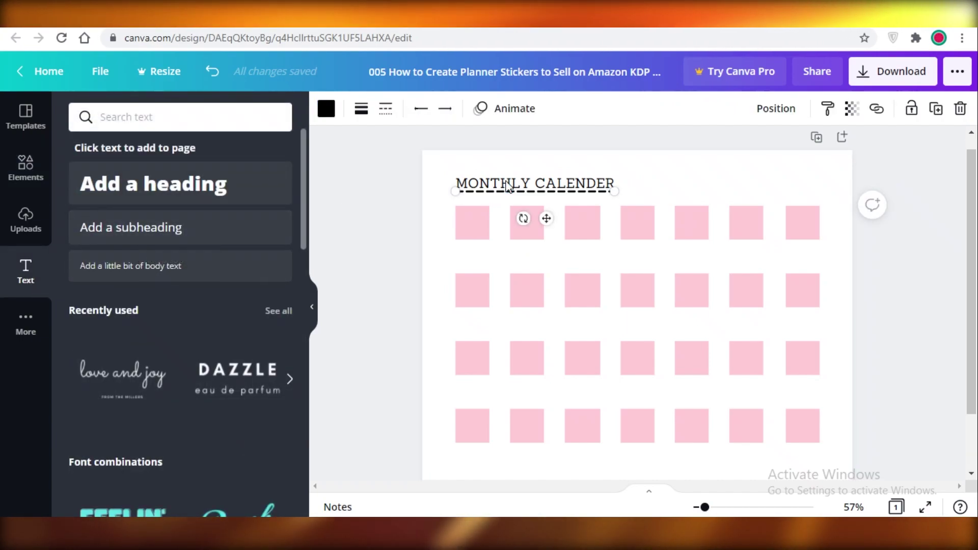
click(508, 184)
click(508, 187)
click(504, 184)
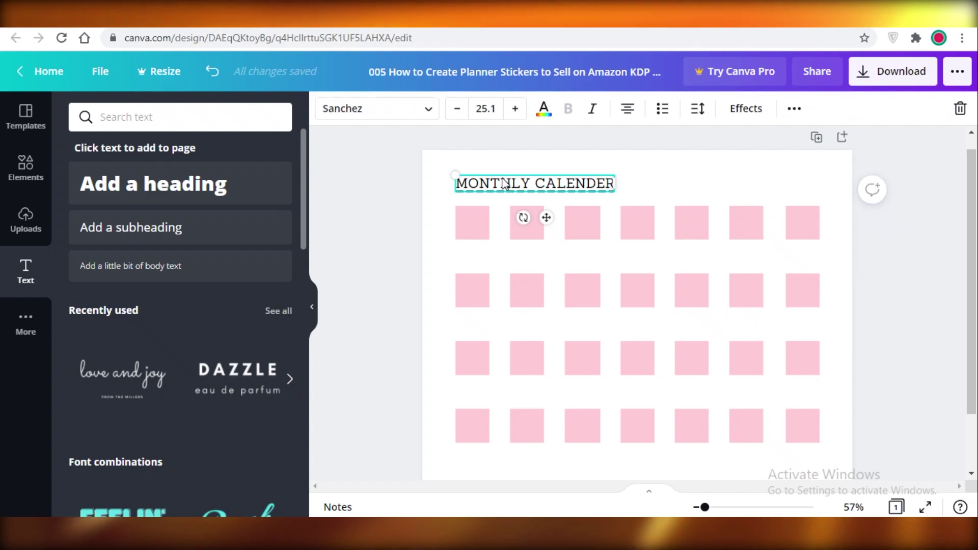
drag(548, 217, 747, 200)
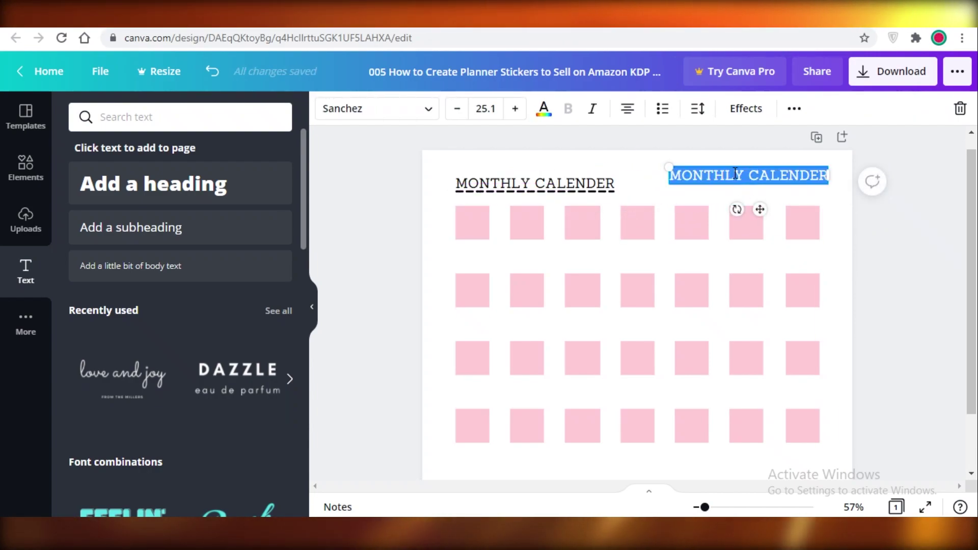
text(YEAR)
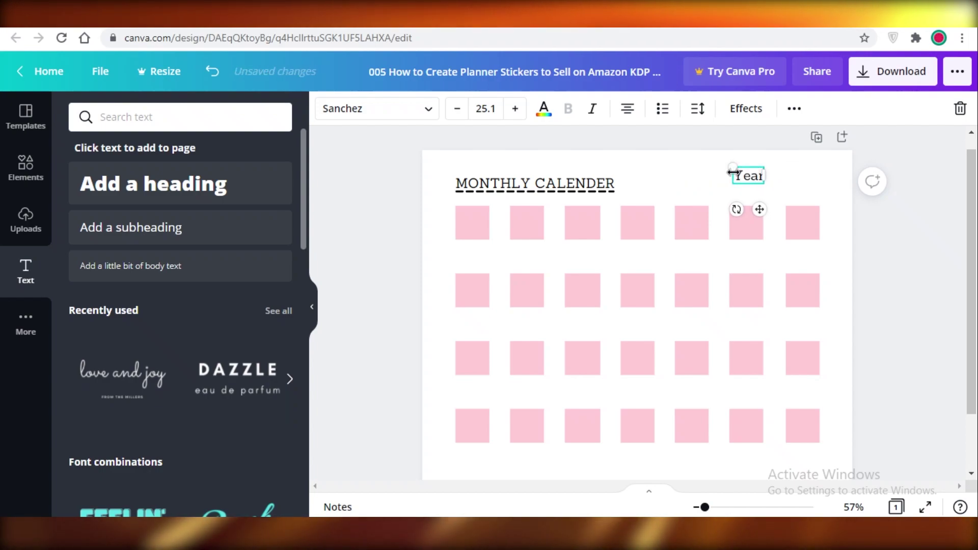
text(Month)
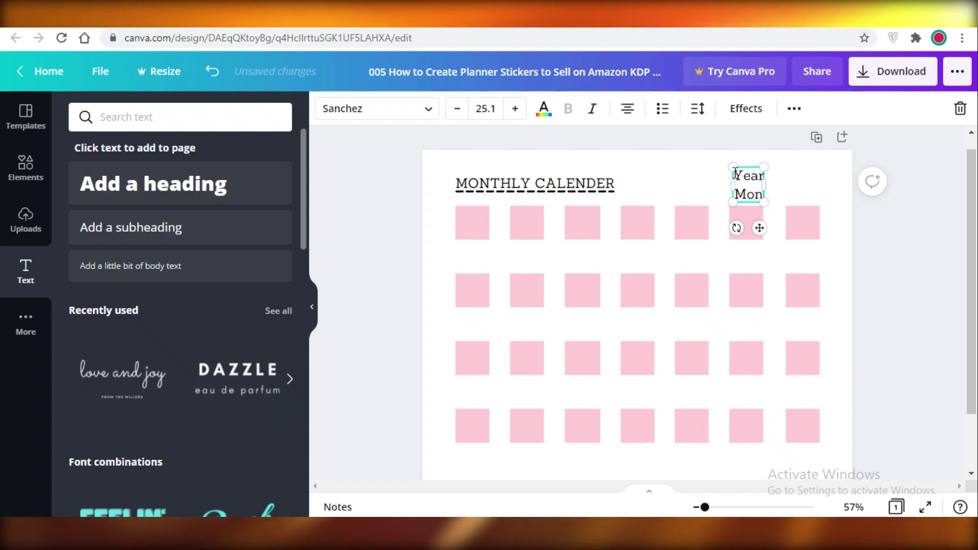
Shrink the Year and Month text and place it above the fifth square of the first row
double_click(736, 174)
drag(727, 175, 748, 186)
drag(770, 227, 711, 221)
click(703, 461)
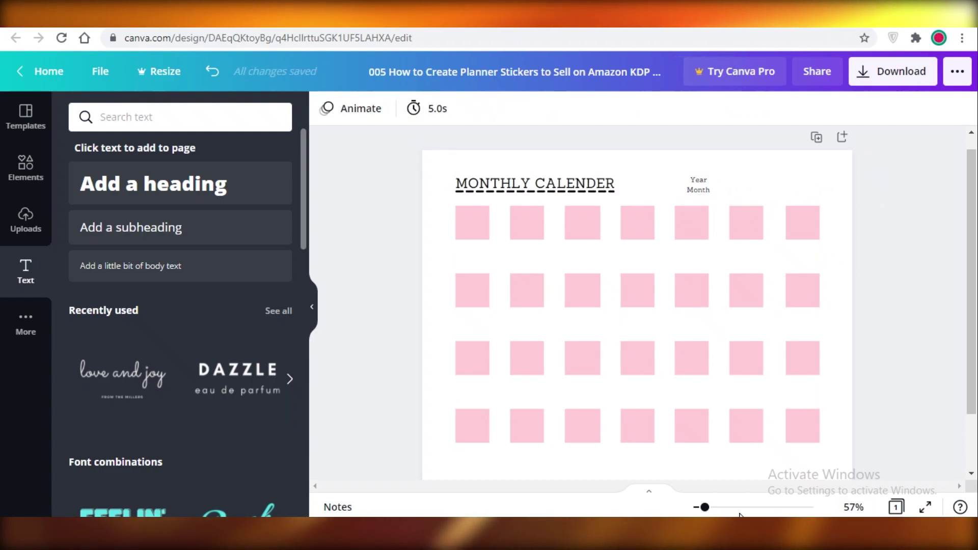
drag(708, 506, 780, 485)
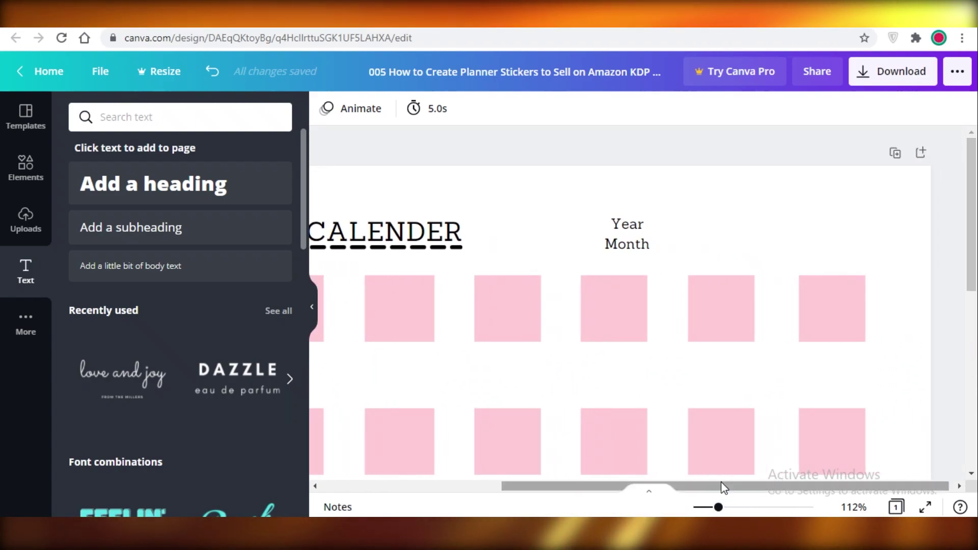
Add a line with bar ends to the page, shorten it, and place it beside the Year label
click(26, 173)
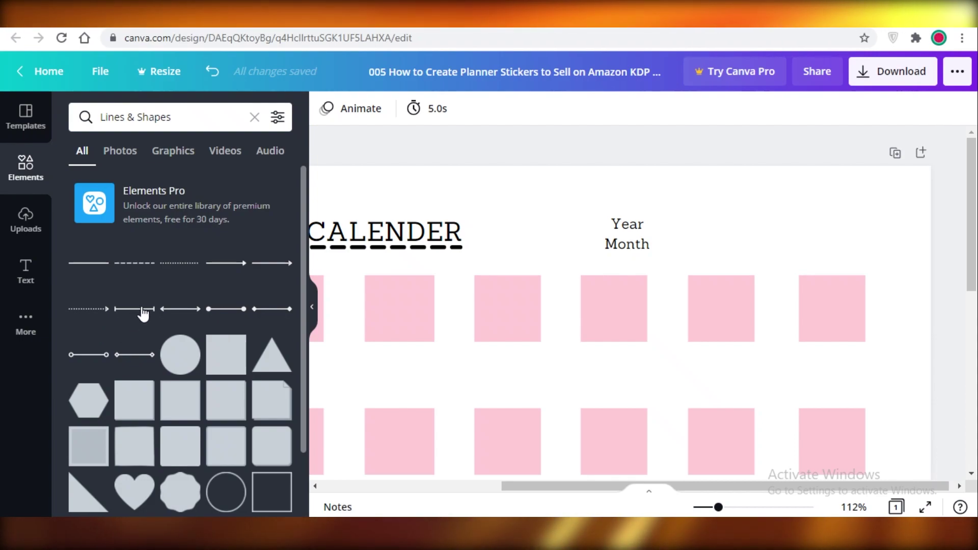
click(260, 307)
scroll(601, 291, down, 5)
drag(718, 507, 702, 508)
drag(799, 262, 536, 257)
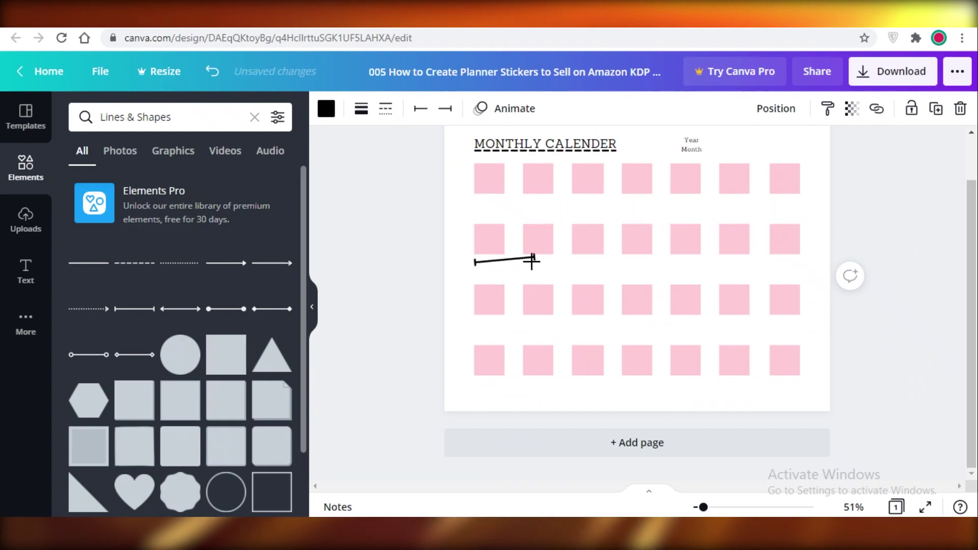
drag(511, 291, 738, 170)
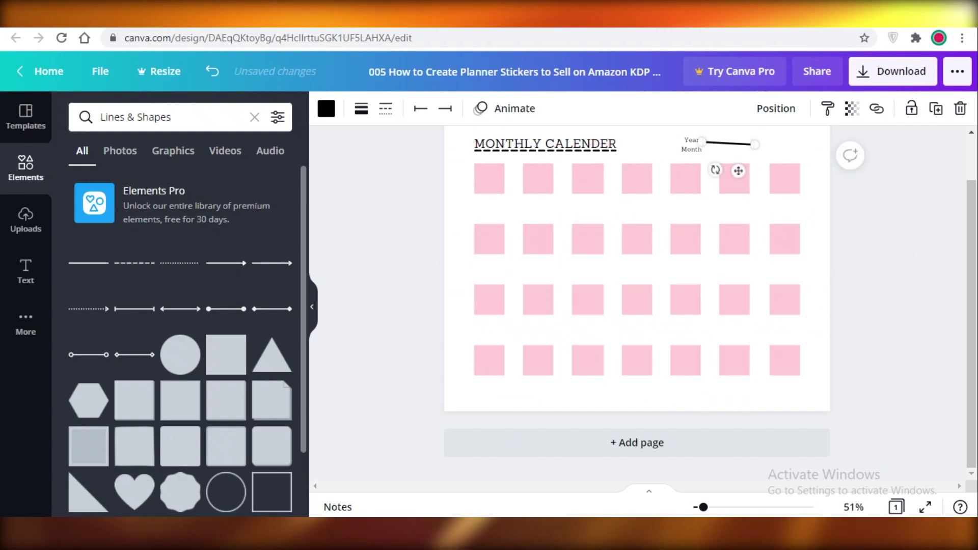
Straighten the bar-ended line horizontally and shift it slightly away from the Year label
mouse_move(717, 508)
mouse_down()
mouse_move(731, 508)
mouse_move(720, 507)
mouse_up()
click(765, 453)
drag(819, 240, 824, 230)
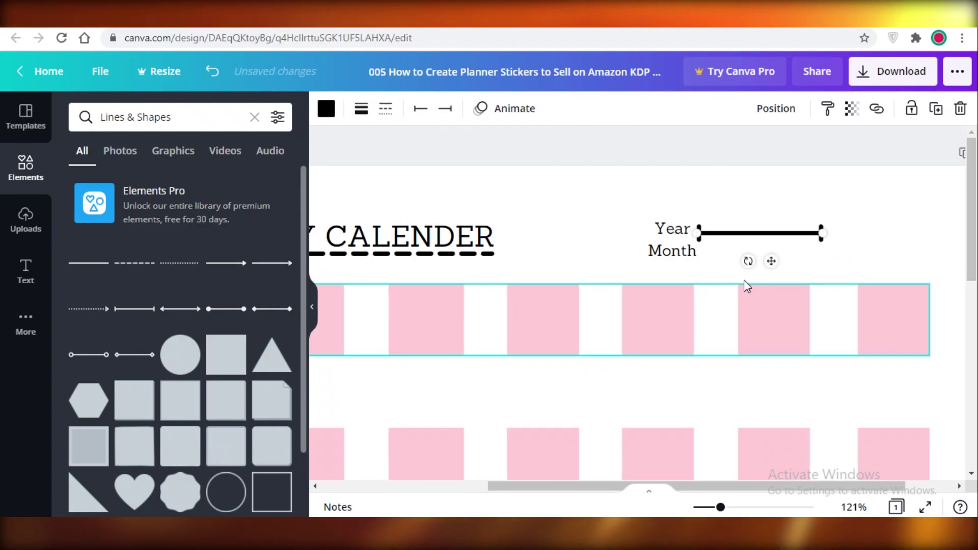
drag(769, 261, 796, 261)
Set the weight of the line beside the Year label to 3
drag(721, 507, 701, 508)
click(854, 334)
click(735, 192)
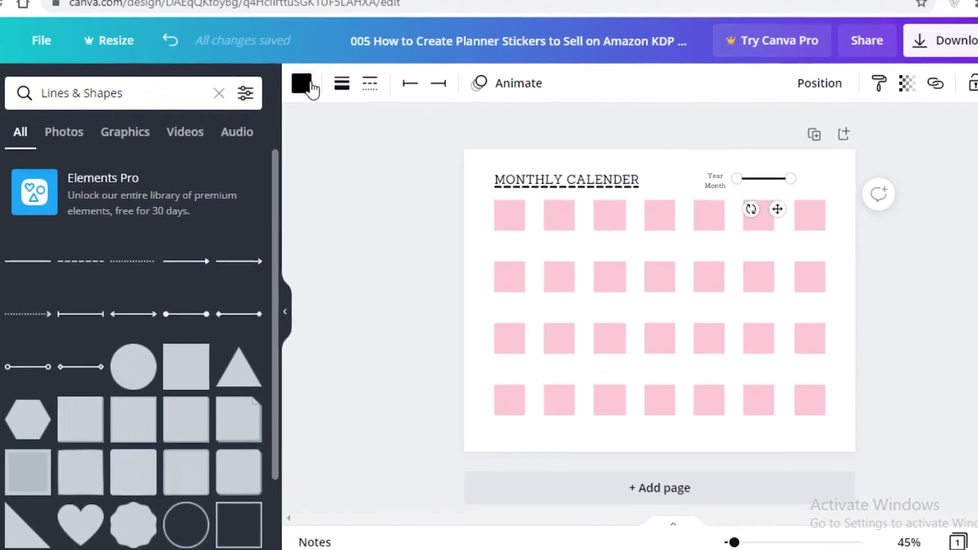
click(326, 108)
click(312, 46)
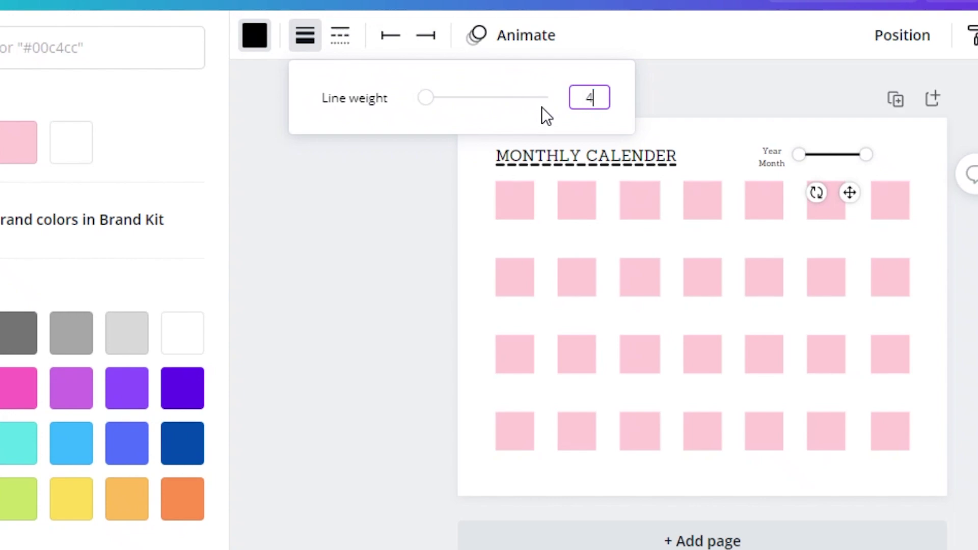
text(3)
key(Return)
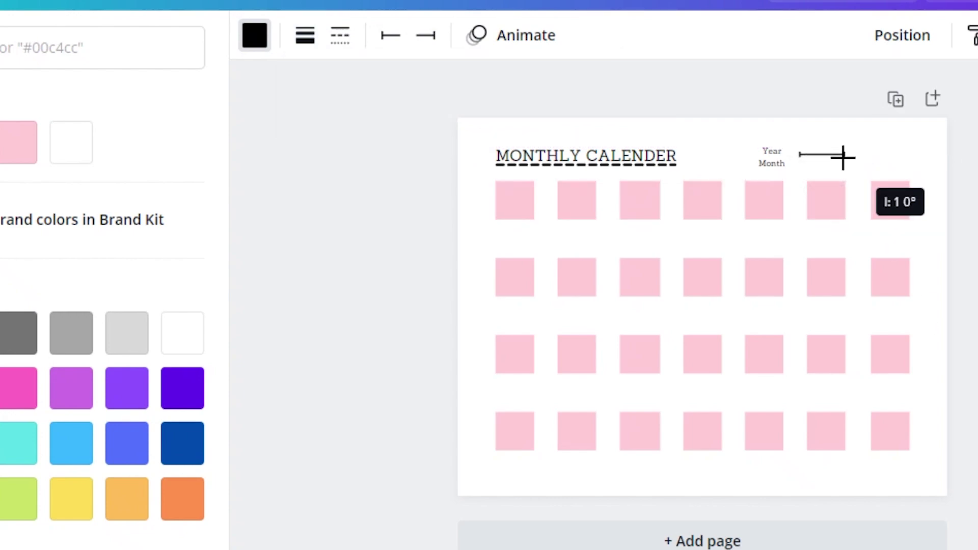
Fit the line to the seventh square's width above the first row and move the Year and Month text beside it
drag(844, 158, 889, 156)
click(777, 161)
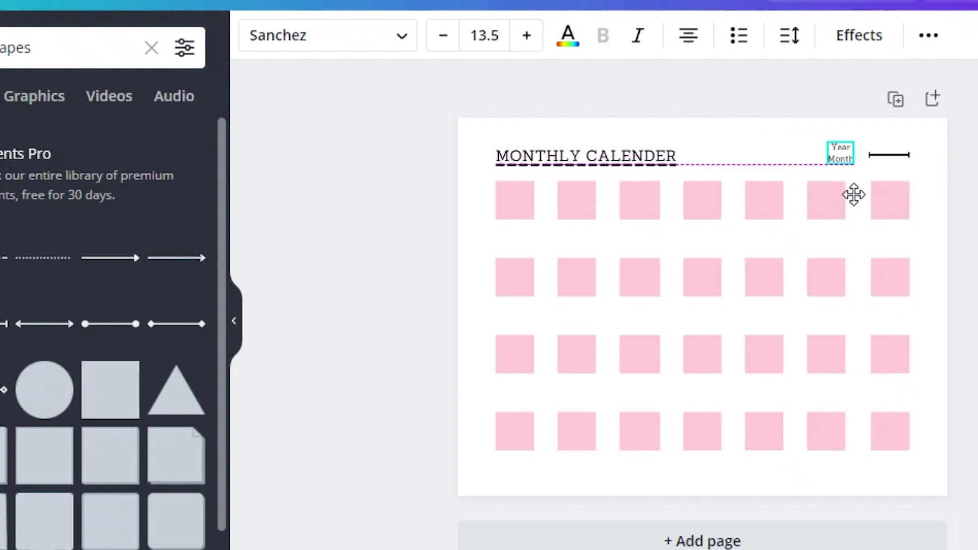
Duplicate the line directly beneath the original, beside Month, and make both lines thinner
click(876, 154)
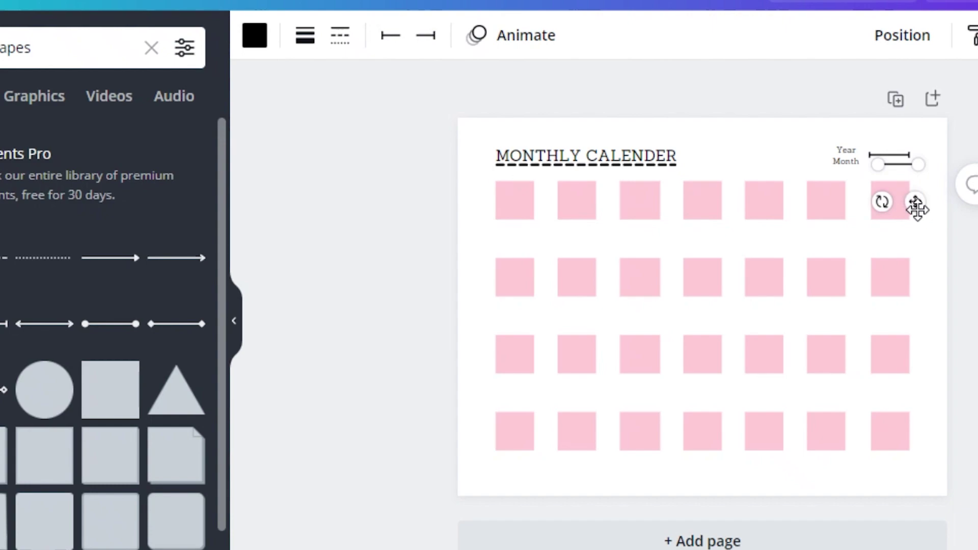
drag(913, 202, 906, 202)
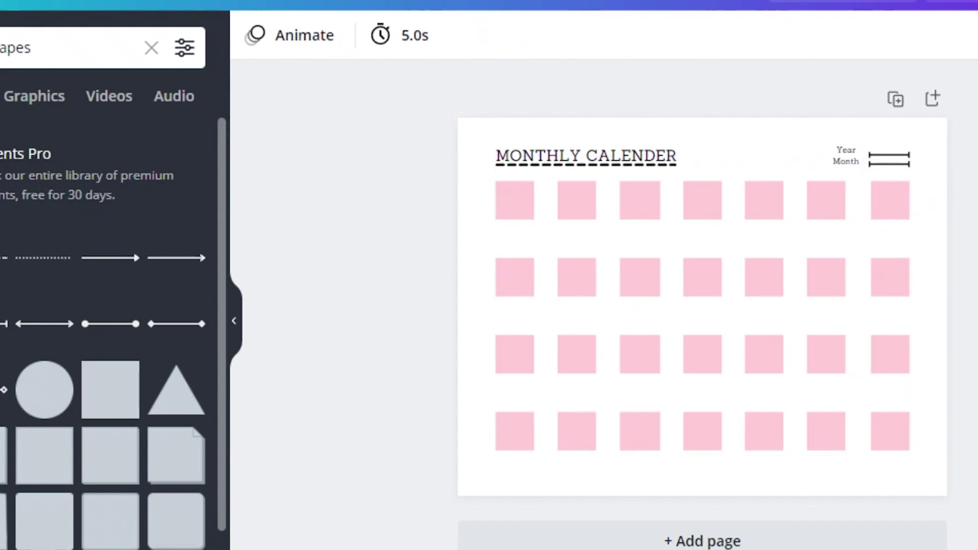
click(870, 155)
click(315, 47)
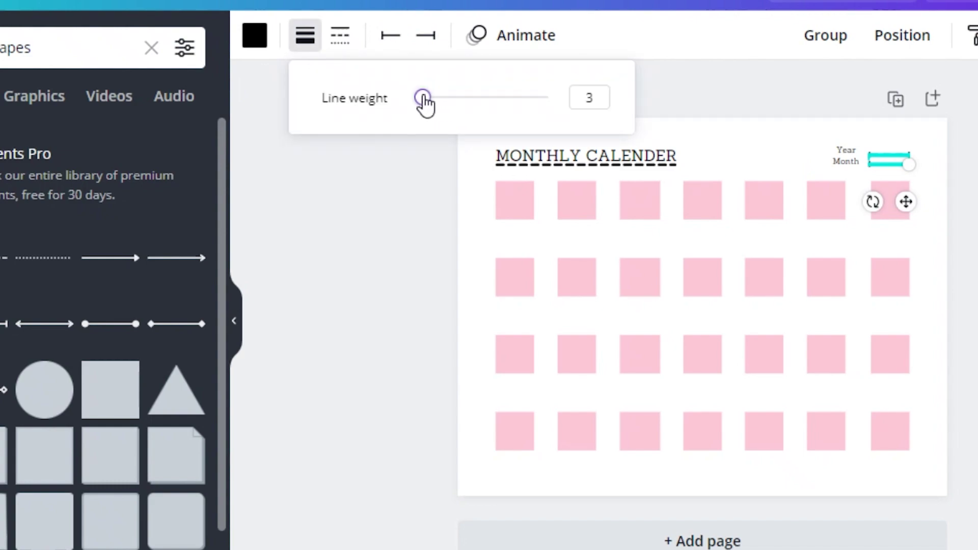
key(Escape)
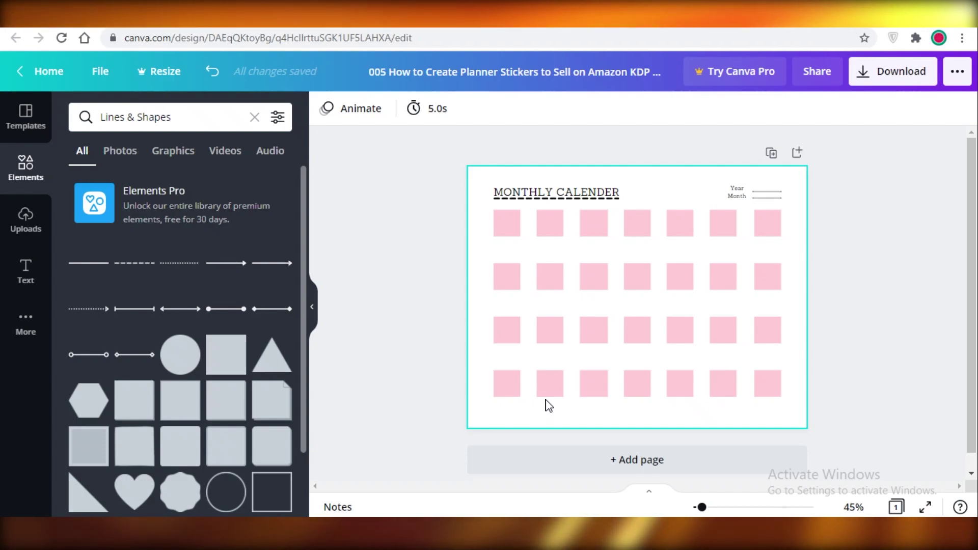
Recolor the squares in all four rows from pink to white
drag(490, 407, 783, 225)
click(326, 109)
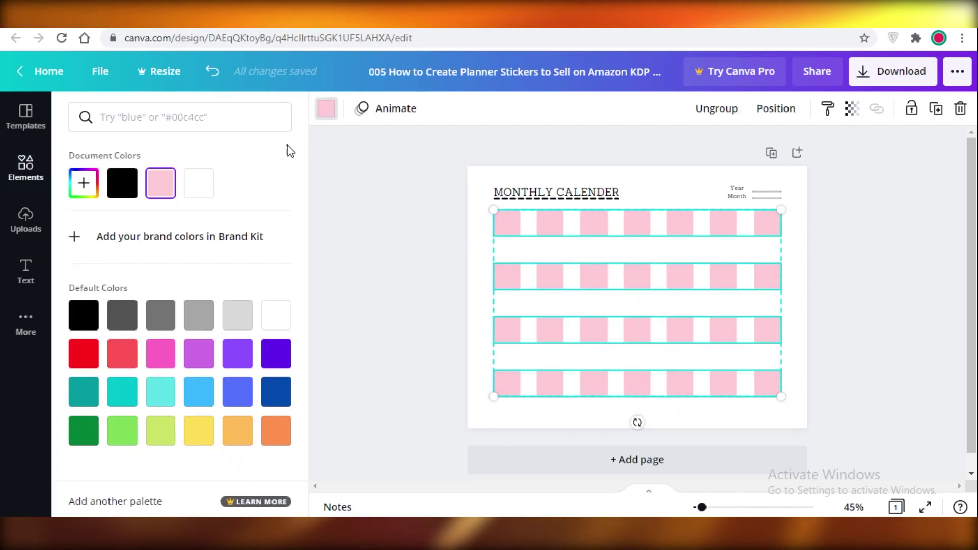
click(273, 320)
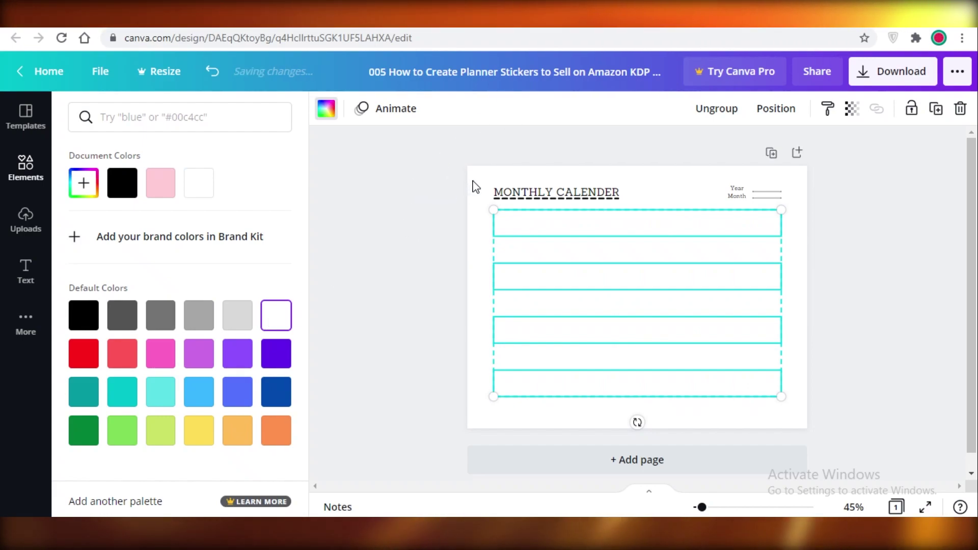
key(Delete)
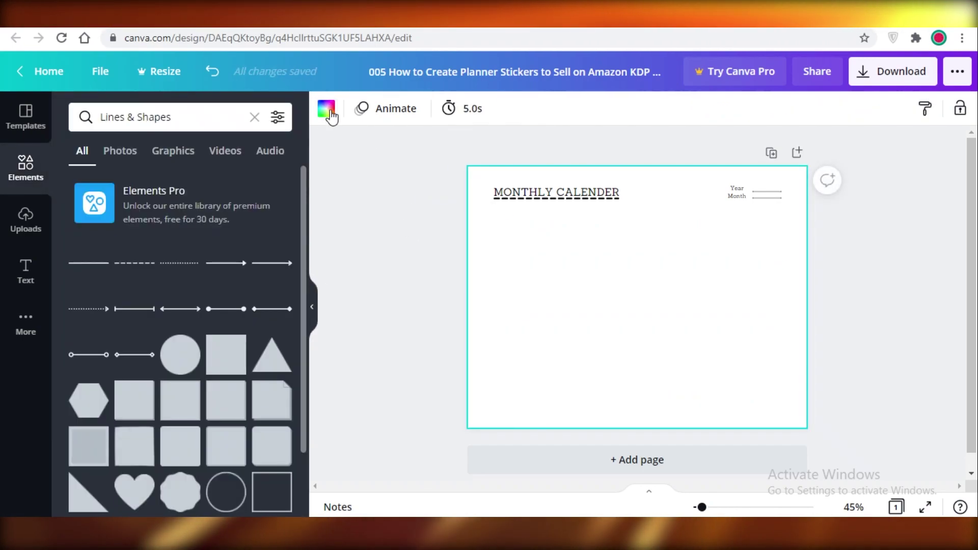
Set the page background to a custom light pink, #FFCEE3
click(327, 115)
click(237, 315)
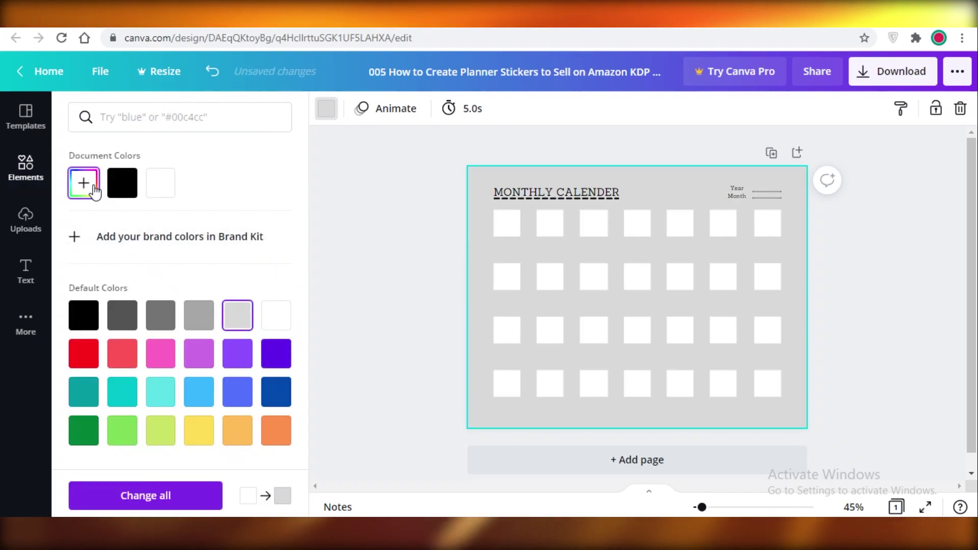
click(94, 191)
drag(188, 252, 225, 238)
mouse_move(261, 306)
mouse_down()
mouse_move(243, 308)
mouse_move(255, 315)
mouse_up()
drag(227, 244, 117, 220)
click(254, 305)
click(390, 274)
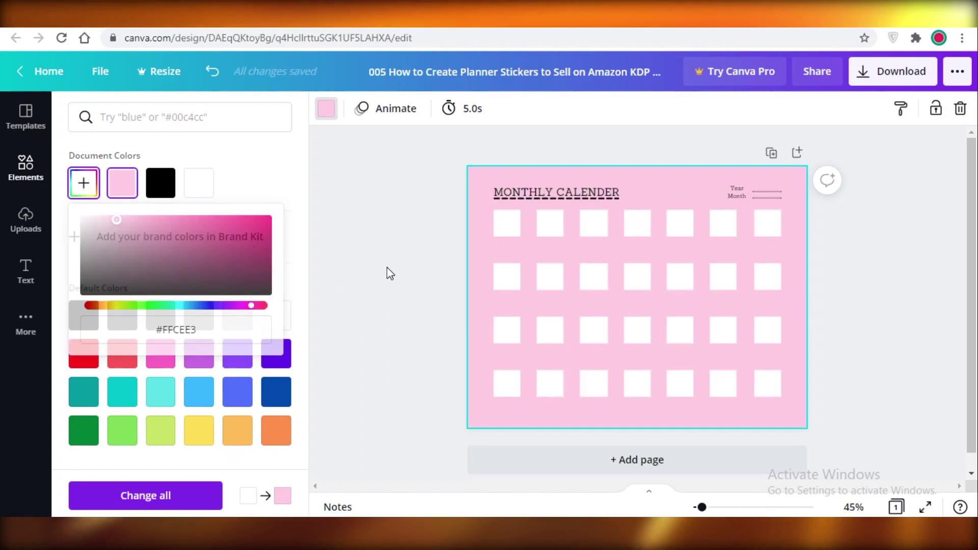
Enlarge the four rows of white squares together and recenter them on the page below the heading
click(550, 224)
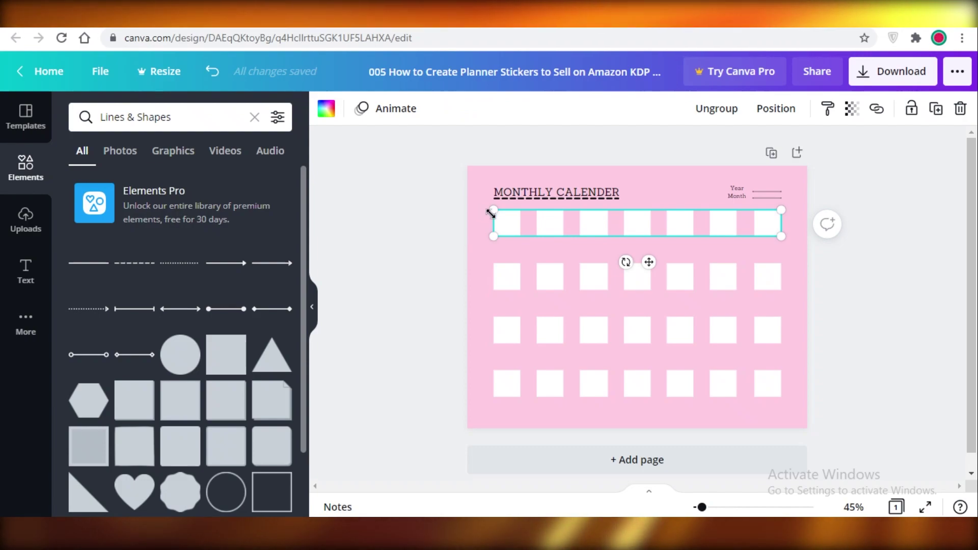
click(485, 218)
drag(496, 215, 792, 383)
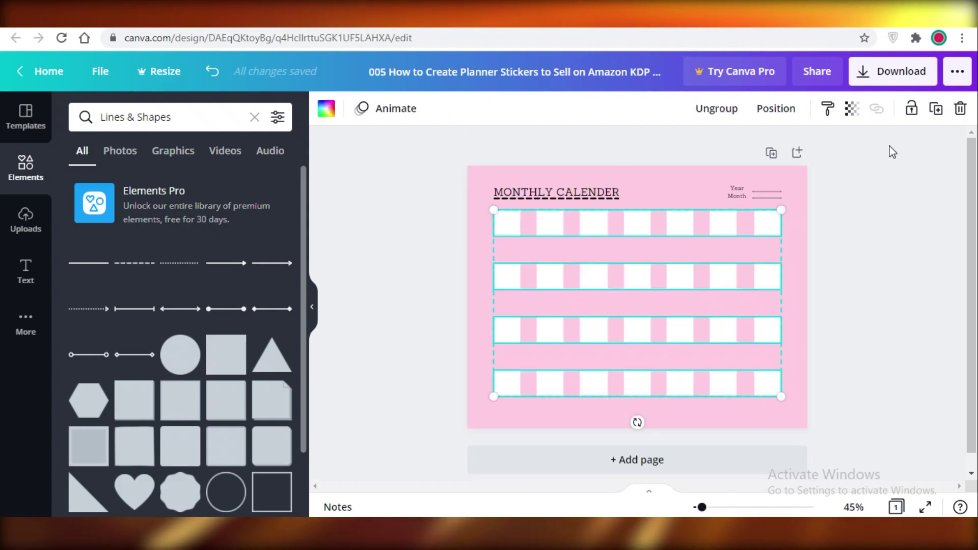
drag(781, 210, 802, 198)
drag(660, 275, 651, 288)
click(888, 297)
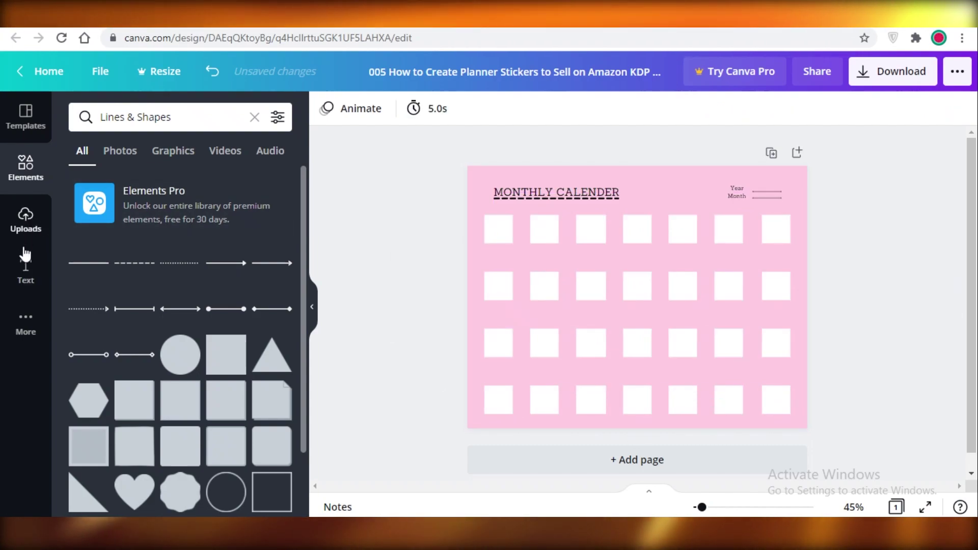
Search the elements library for flower
click(32, 178)
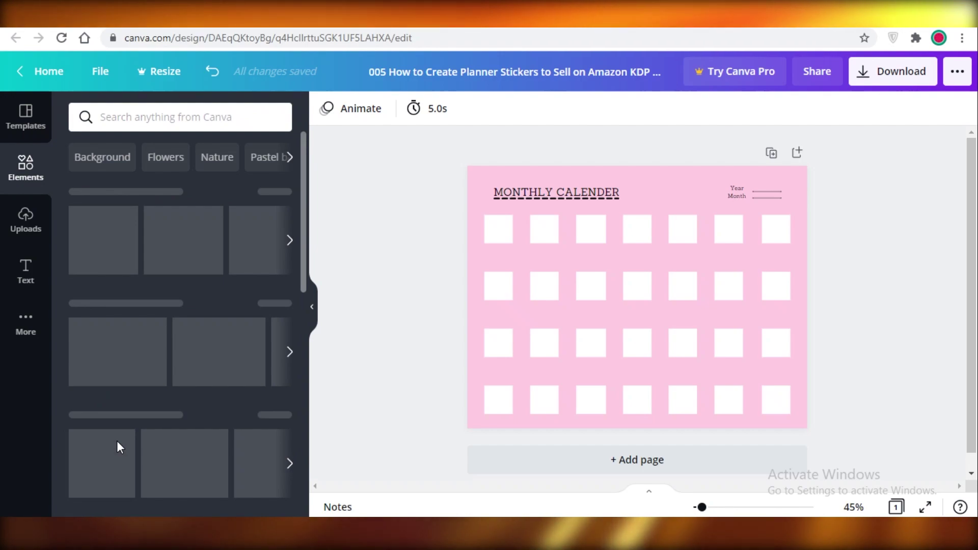
click(193, 114)
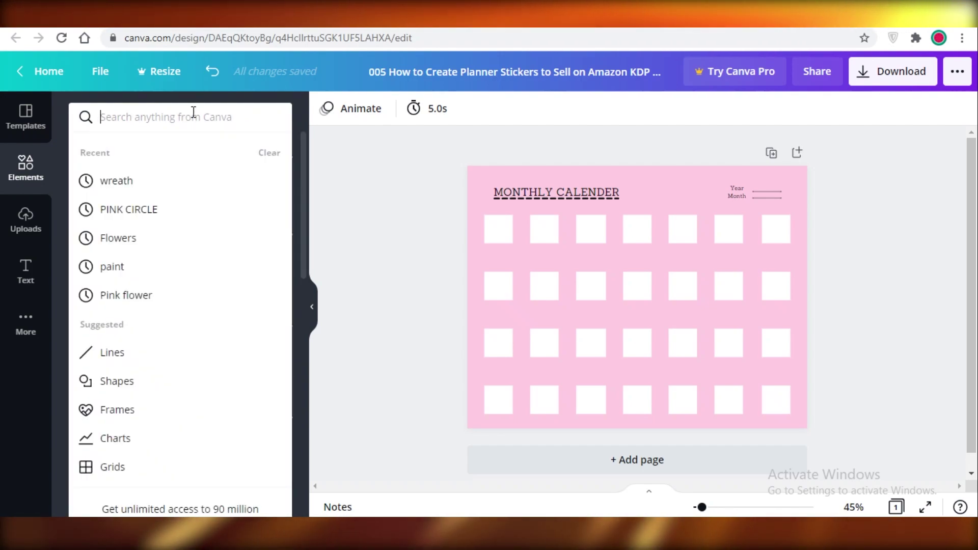
text(flower)
key(Return)
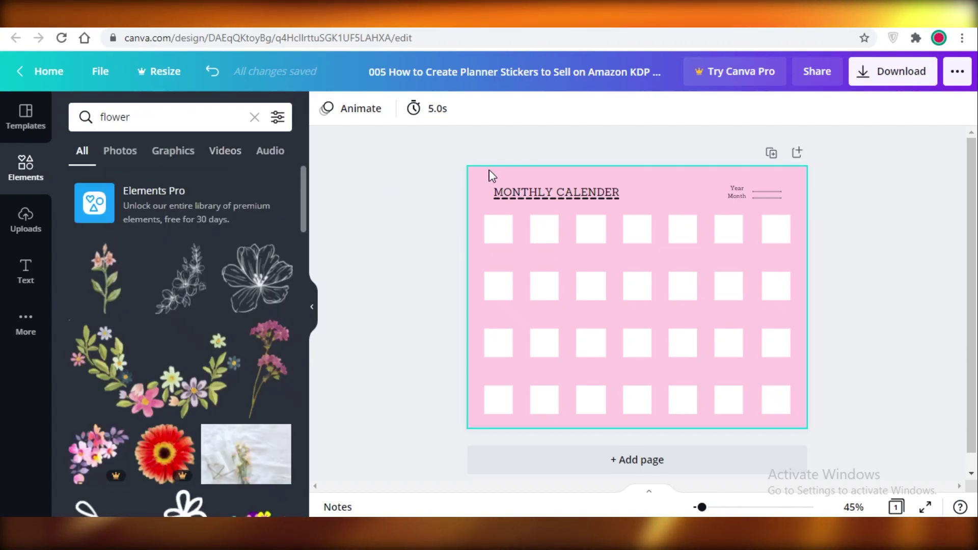
Place a black line-art flower in the page's upper-left corner beside the MONTHLY CALENDER heading
scroll(227, 355, down, 3)
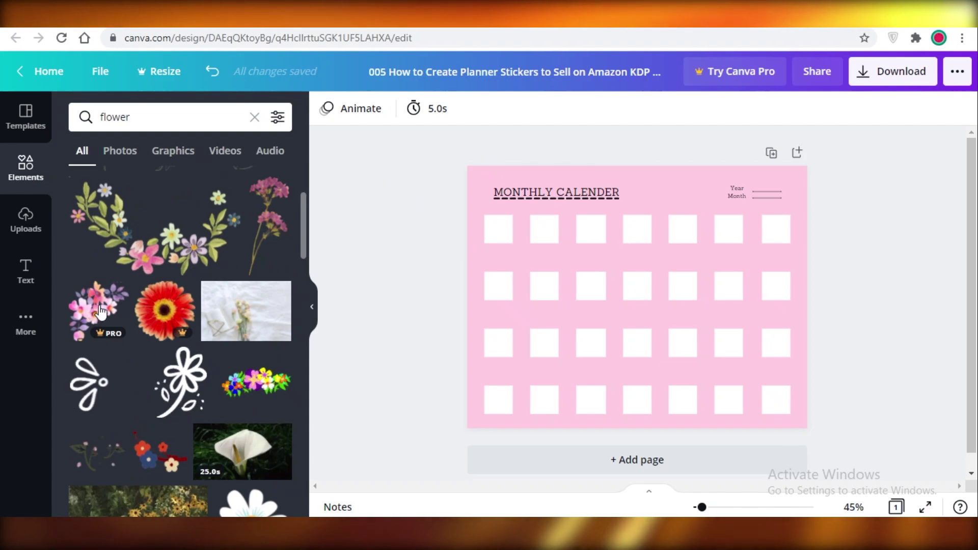
drag(304, 232, 293, 494)
drag(168, 321, 488, 176)
click(632, 293)
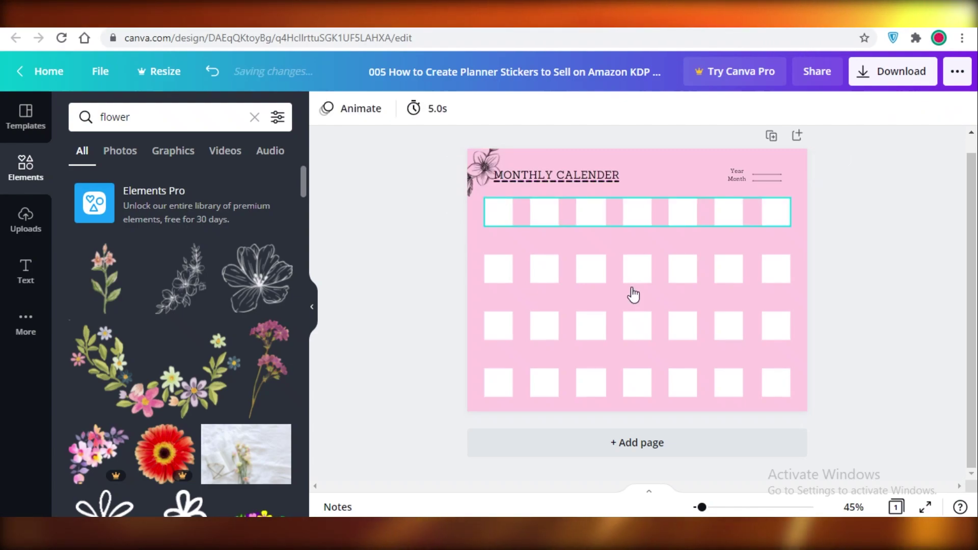